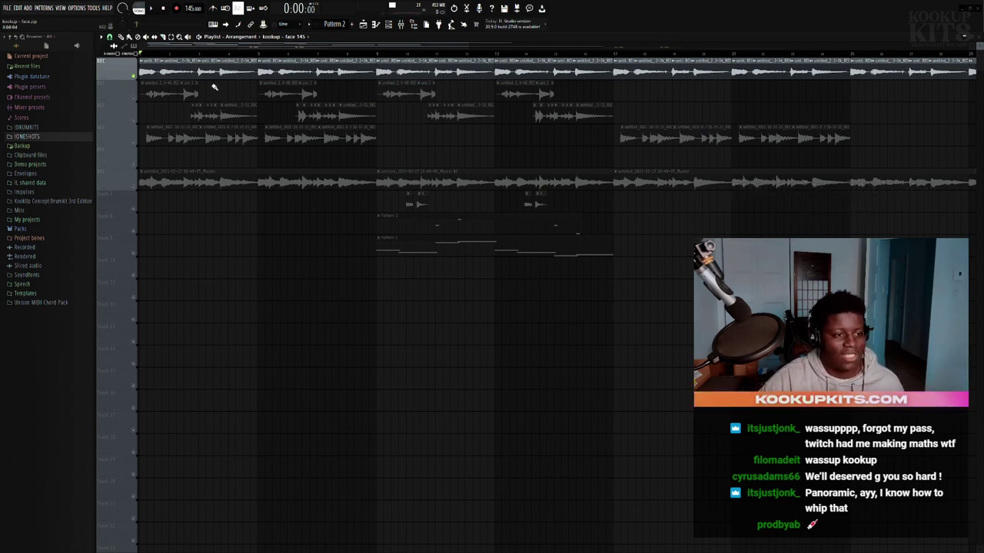
Play the arrangement, then solo the second guitar track and audition it.
{"action": "key", "text": "space"}
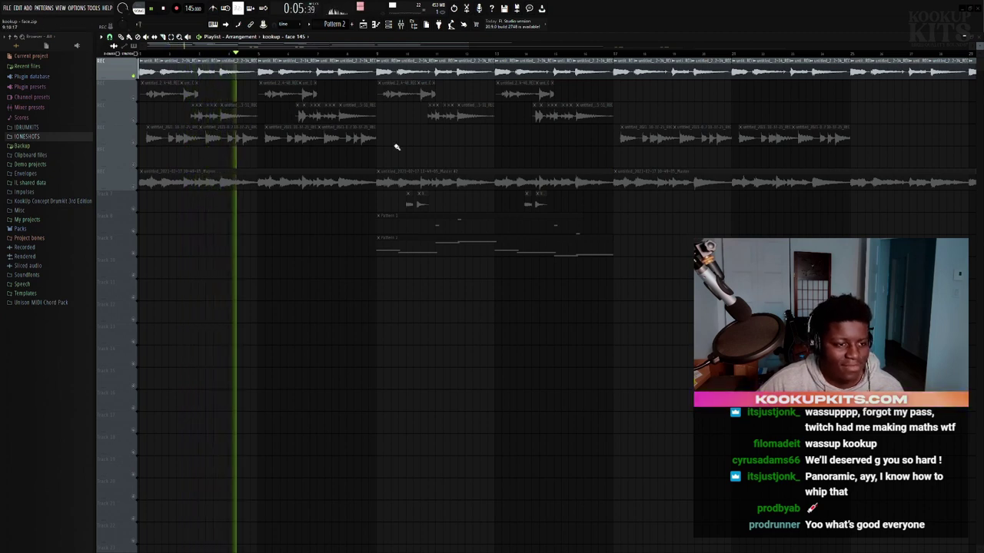
{"action": "key", "text": "space"}
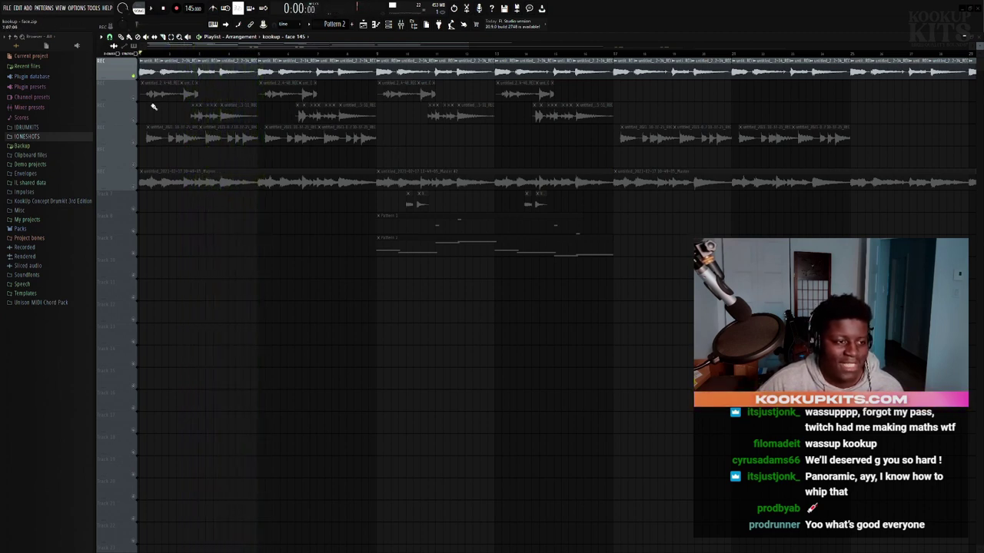
{"action": "left_click", "coordinate": [135, 98]}
{"action": "key", "text": "space"}
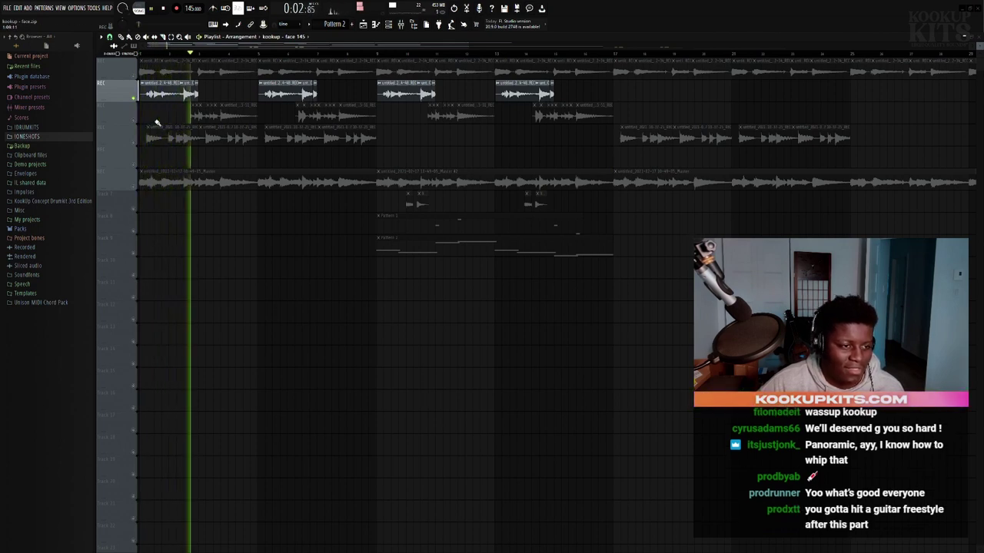
{"action": "key", "text": "space"}
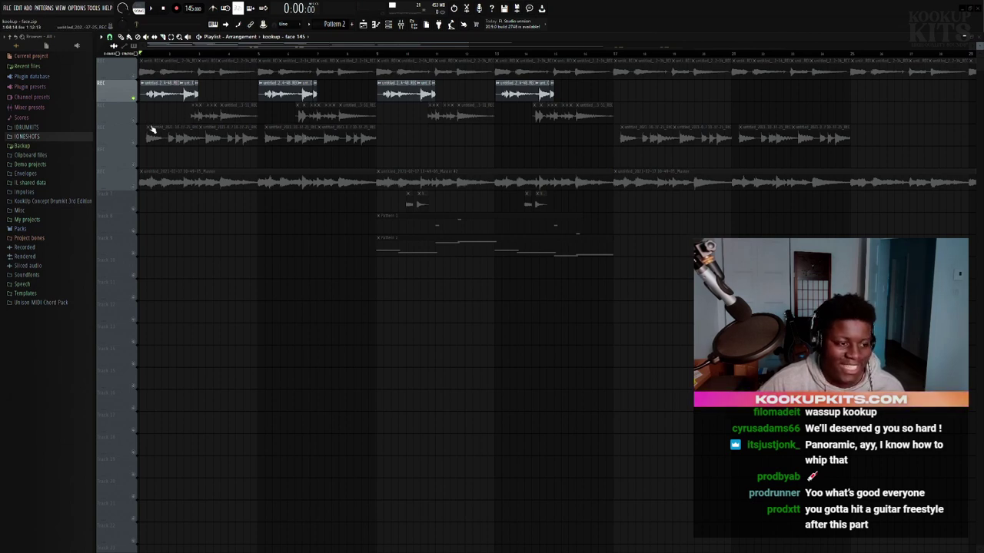
Solo and audition the third and then the fourth guitar track on its own.
{"action": "left_click", "coordinate": [138, 123]}
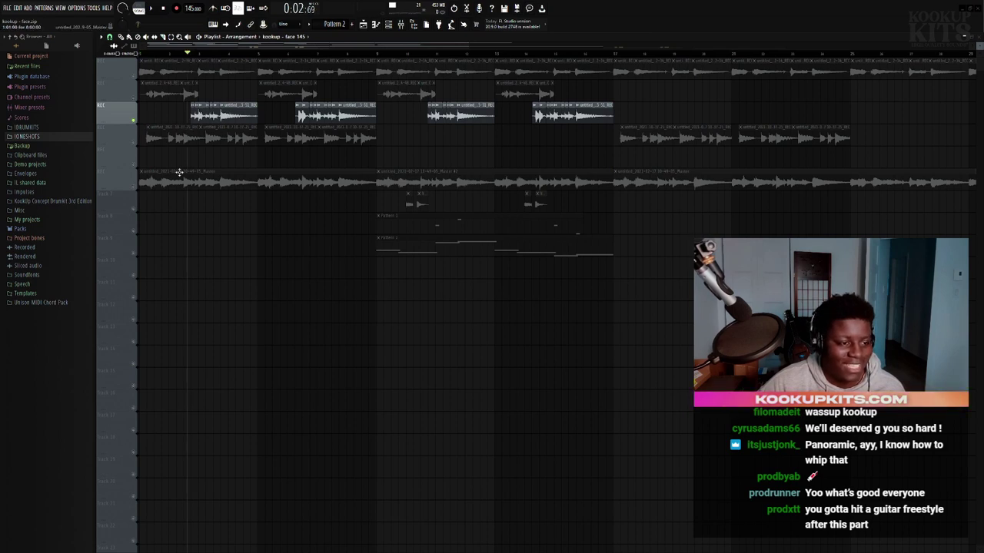
{"action": "key", "text": "space"}
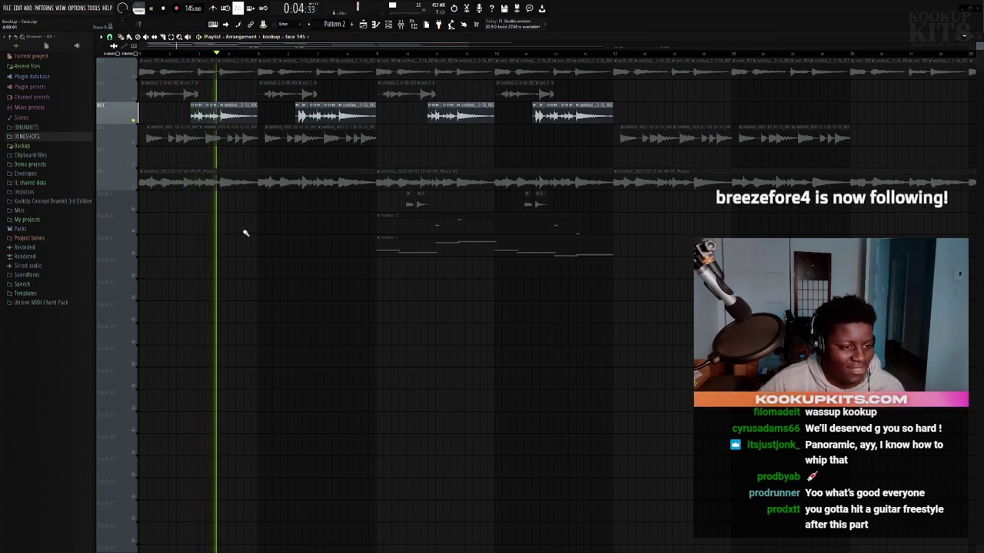
{"action": "key", "text": "space"}
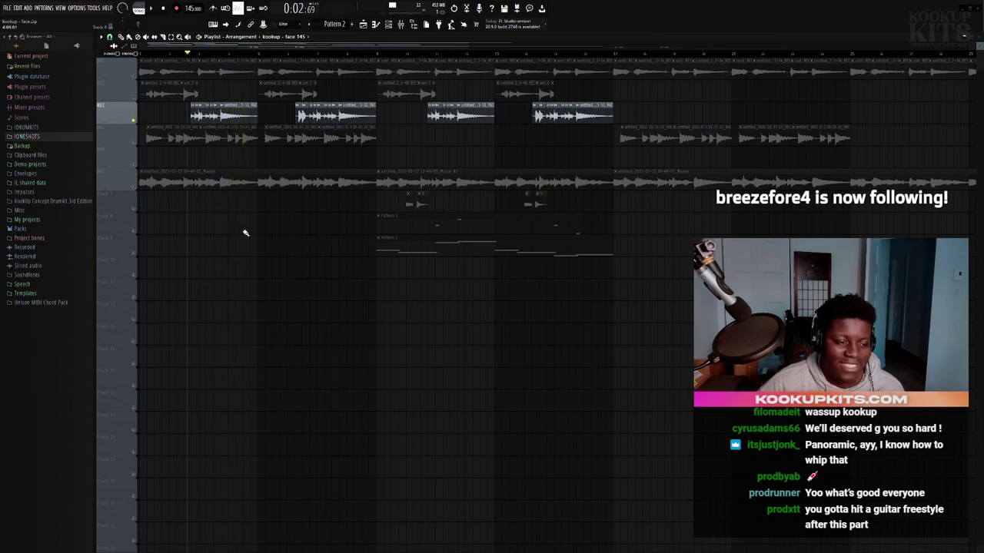
{"action": "left_click", "coordinate": [136, 144]}
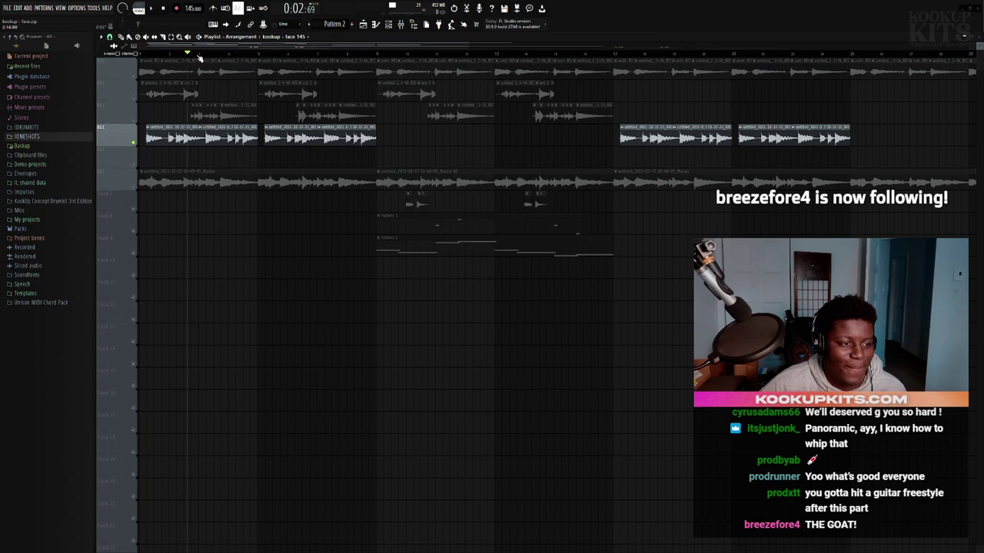
{"action": "key", "text": "space"}
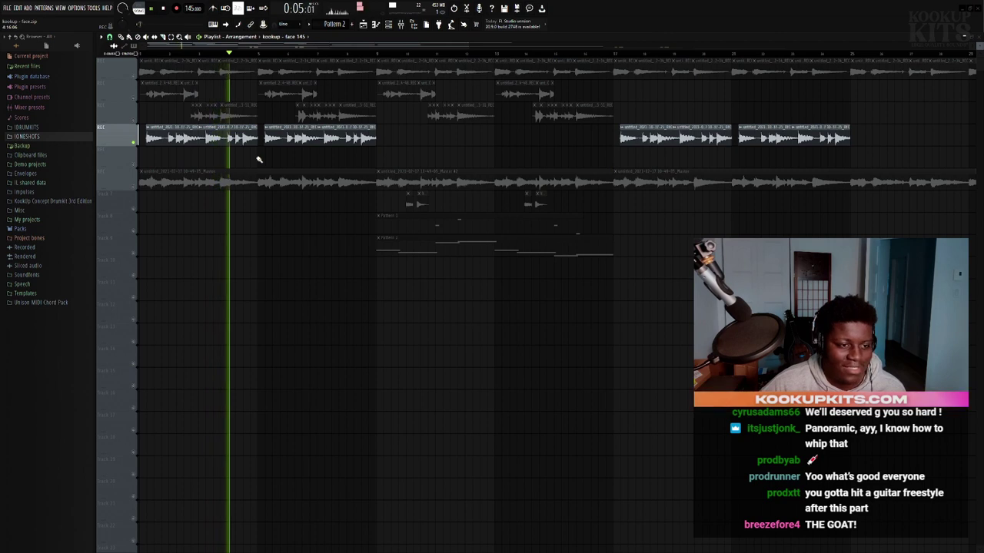
{"action": "key", "text": "space"}
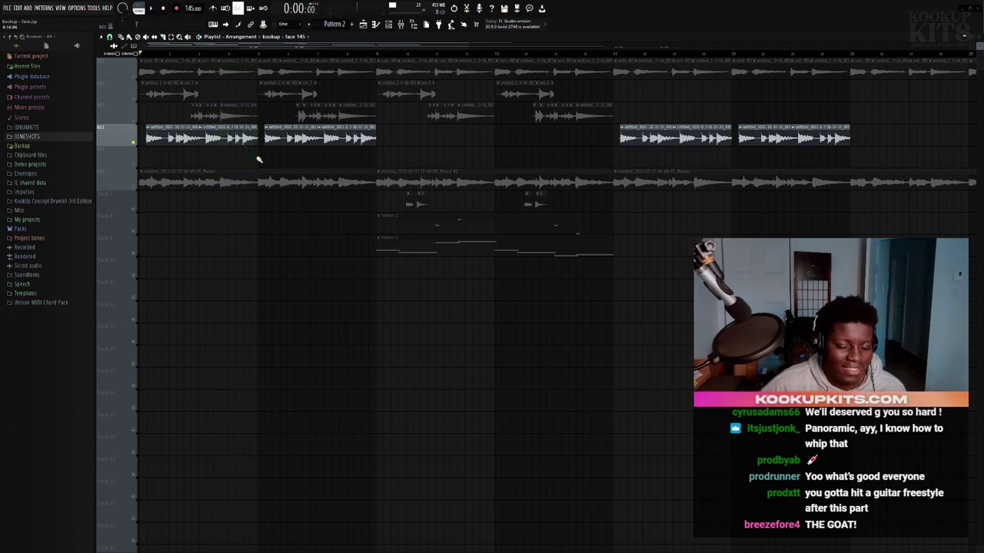
Solo guitar tracks 1–4 together and bring up the Mixer.
{"action": "left_click", "coordinate": [133, 107]}
{"action": "left_click", "coordinate": [134, 85]}
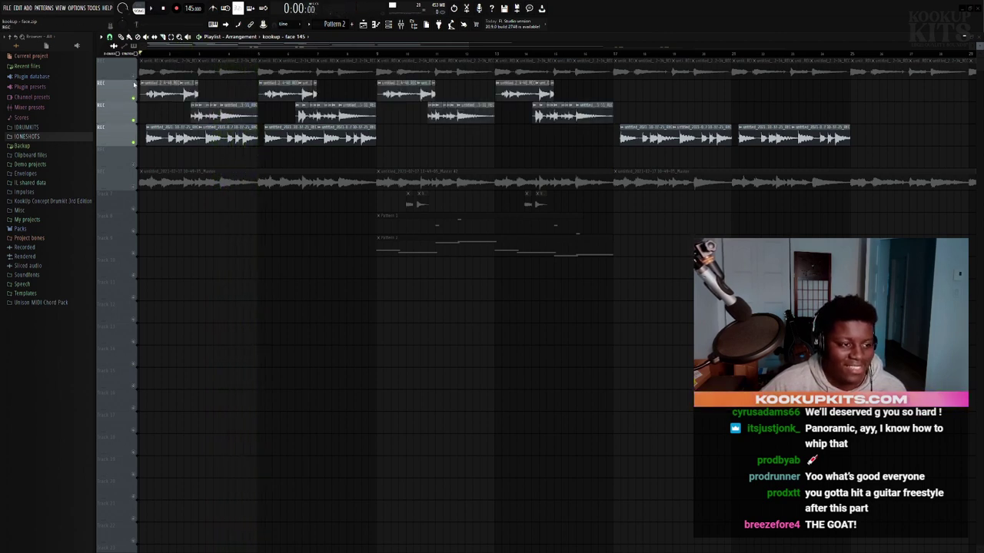
{"action": "left_click", "coordinate": [401, 24]}
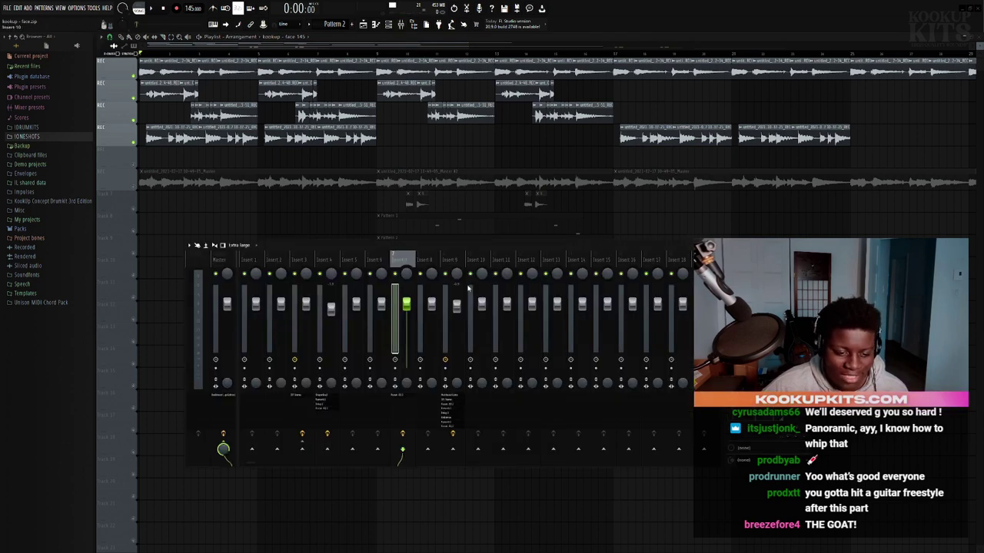
Inspect Insert 4's ShaperBox2, Fruity Reeverb 2, Fruity Delay and Parametric EQ 2, then close all and play.
{"action": "double_click", "coordinate": [350, 77]}
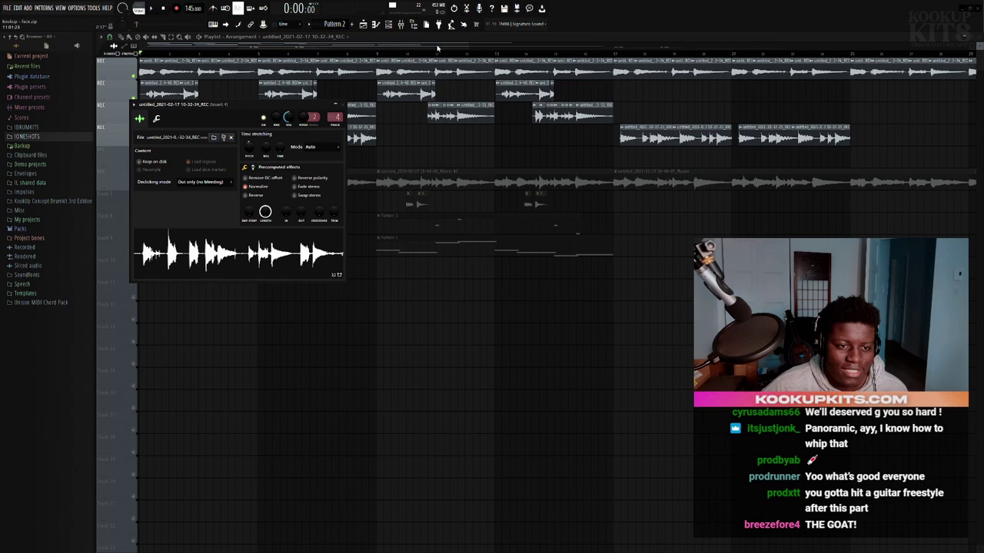
{"action": "left_click", "coordinate": [400, 24]}
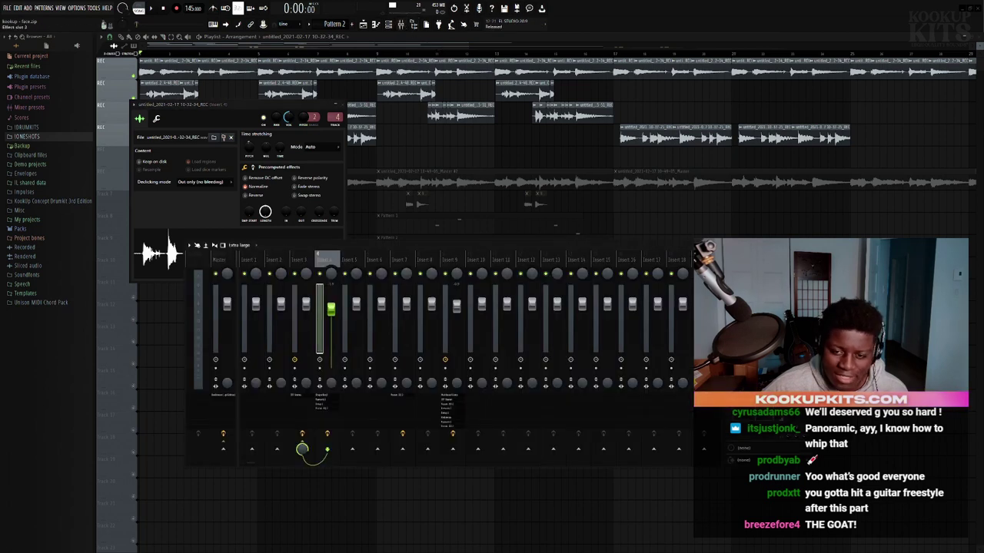
{"action": "left_click", "coordinate": [298, 235]}
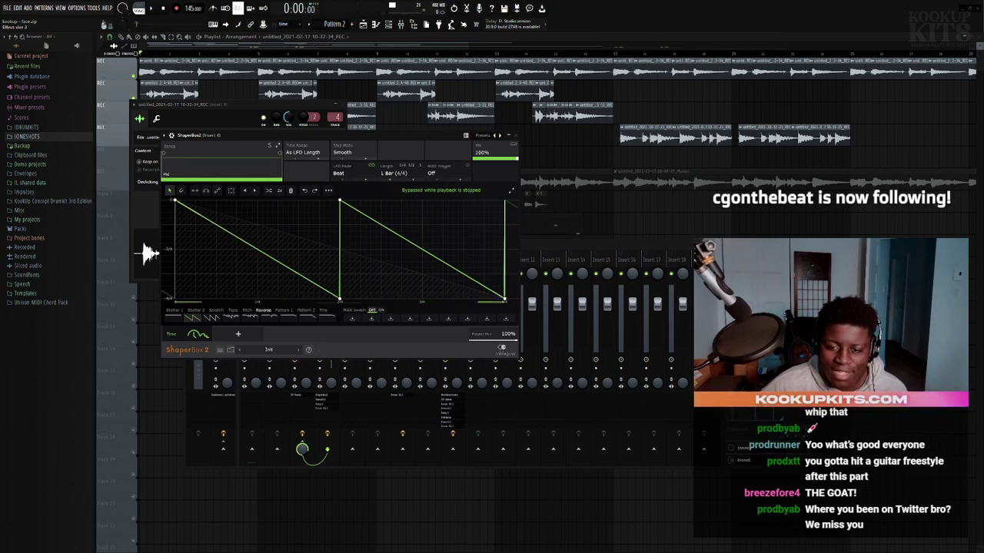
{"action": "key", "text": "F9"}
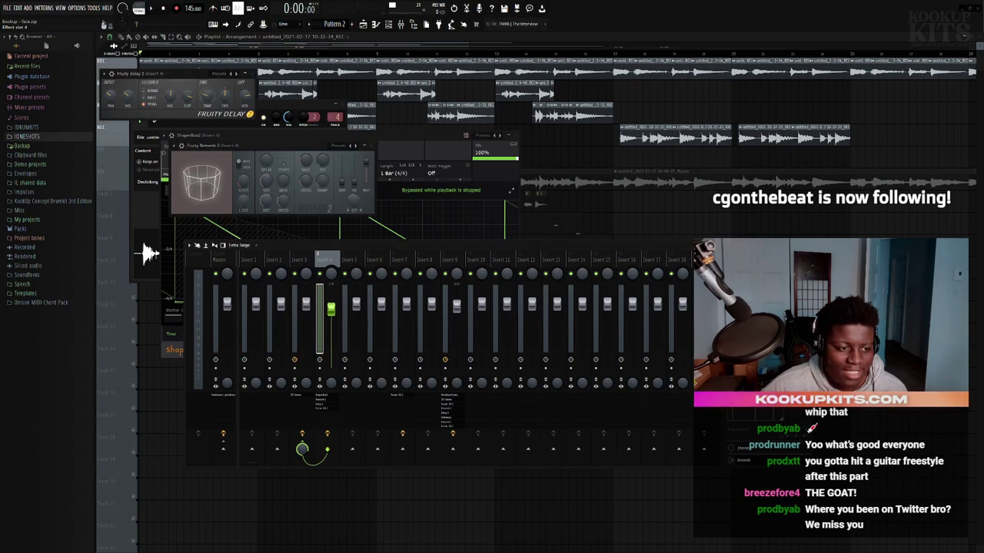
{"action": "left_click", "coordinate": [285, 123]}
{"action": "left_click_drag", "start_coordinate": [286, 123], "coordinate": [271, 197]}
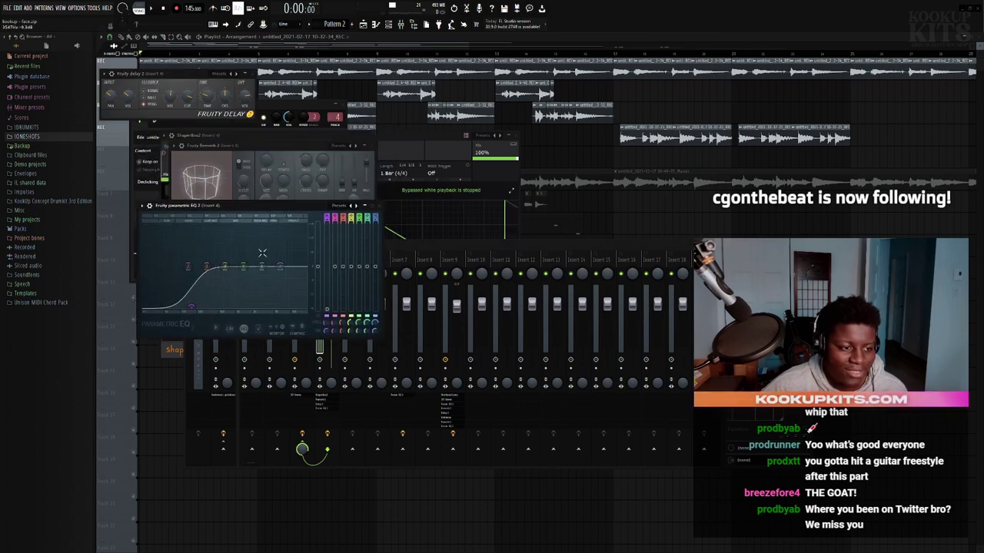
{"action": "key", "text": "F12"}
{"action": "key", "text": "space"}
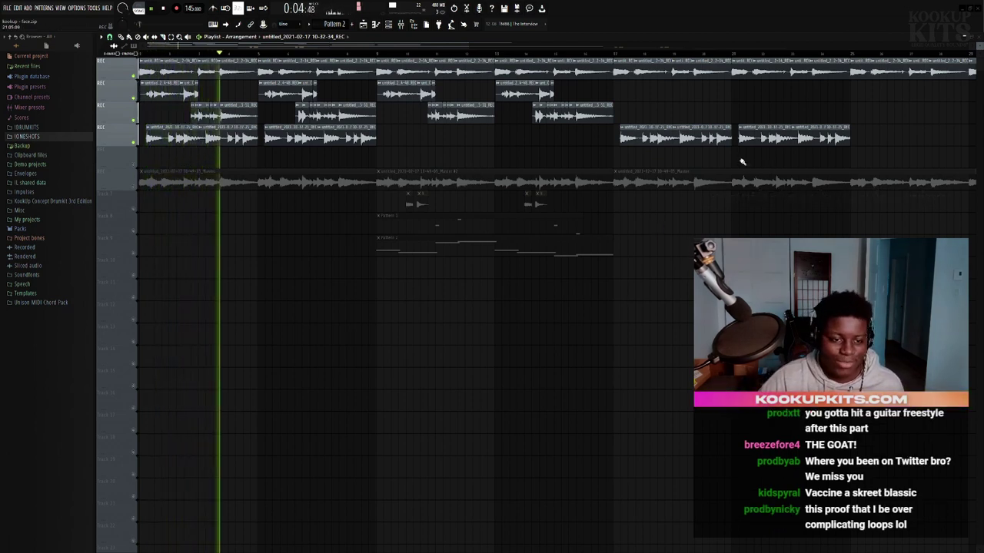
Stop, replay the layered guitar arrangement from the start, and stop it again.
{"action": "key", "text": "space"}
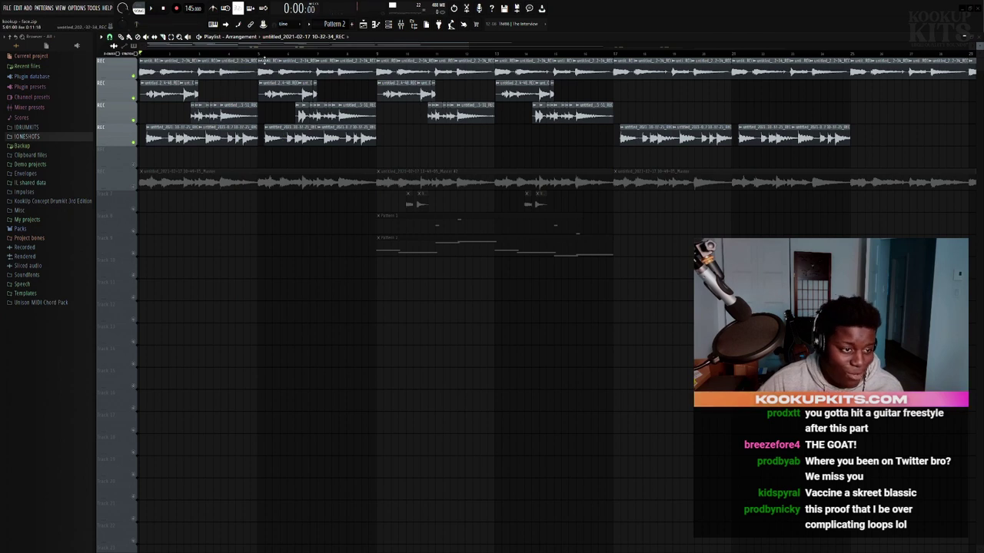
{"action": "key", "text": "space"}
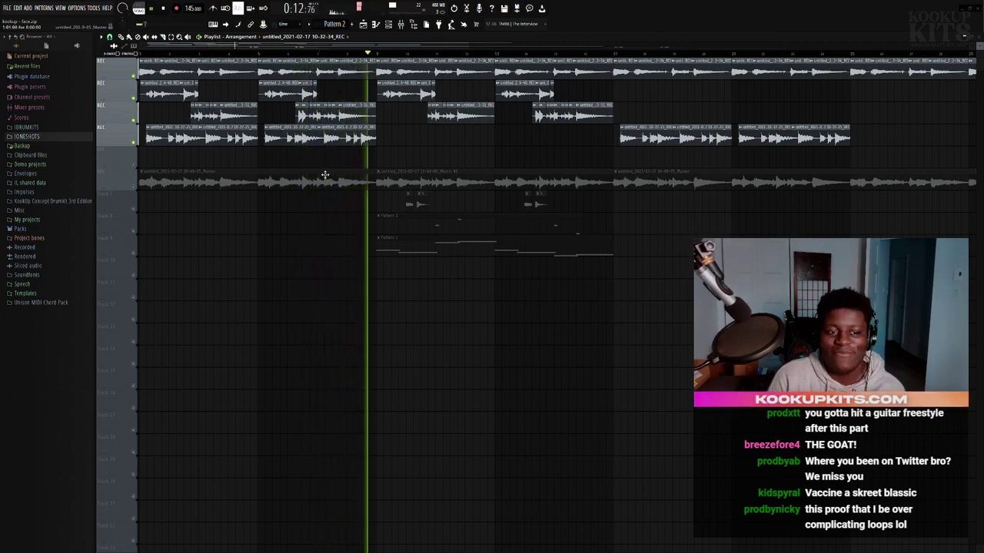
{"action": "key", "text": "space"}
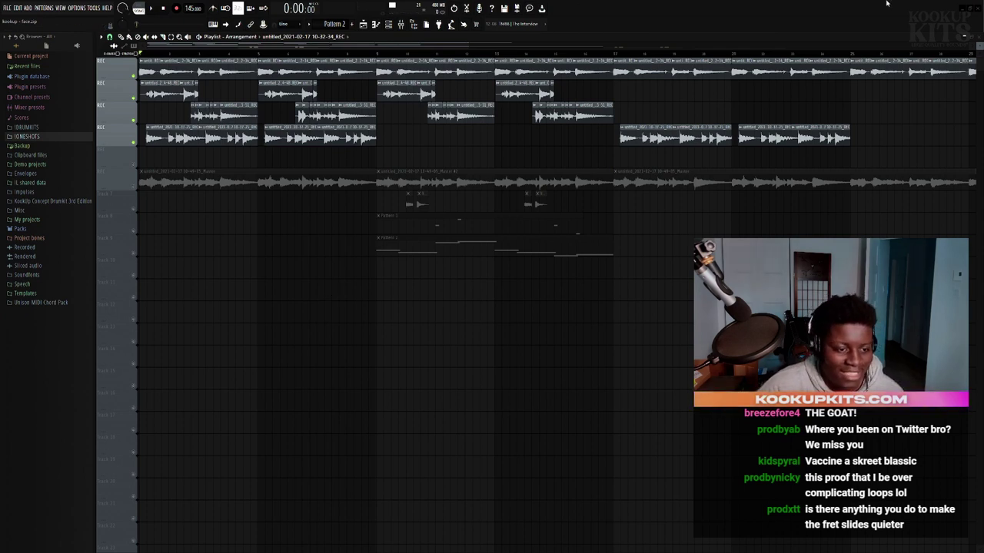
Solo the full melody master recording, check its sample settings, and play it alone.
{"action": "left_click", "coordinate": [137, 188]}
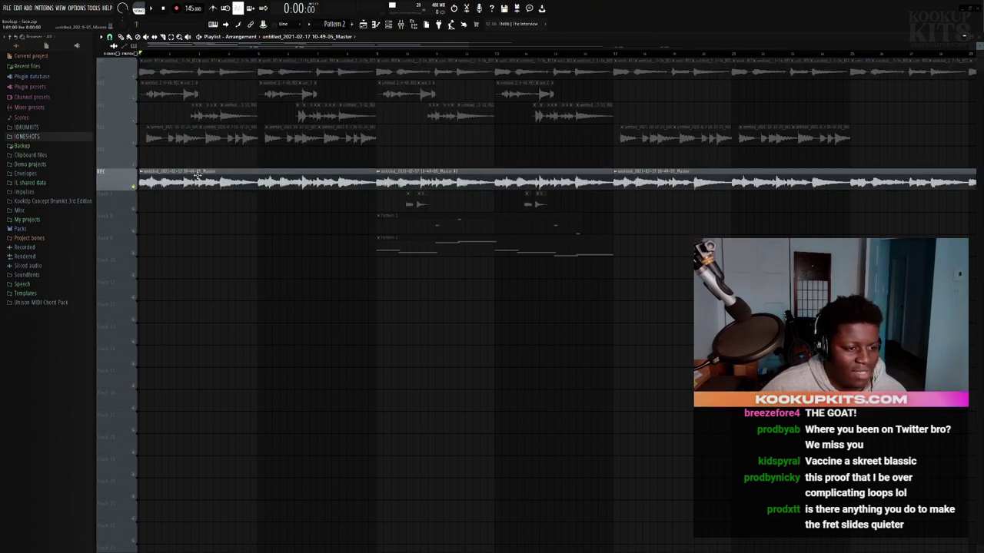
{"action": "double_click", "coordinate": [137, 188]}
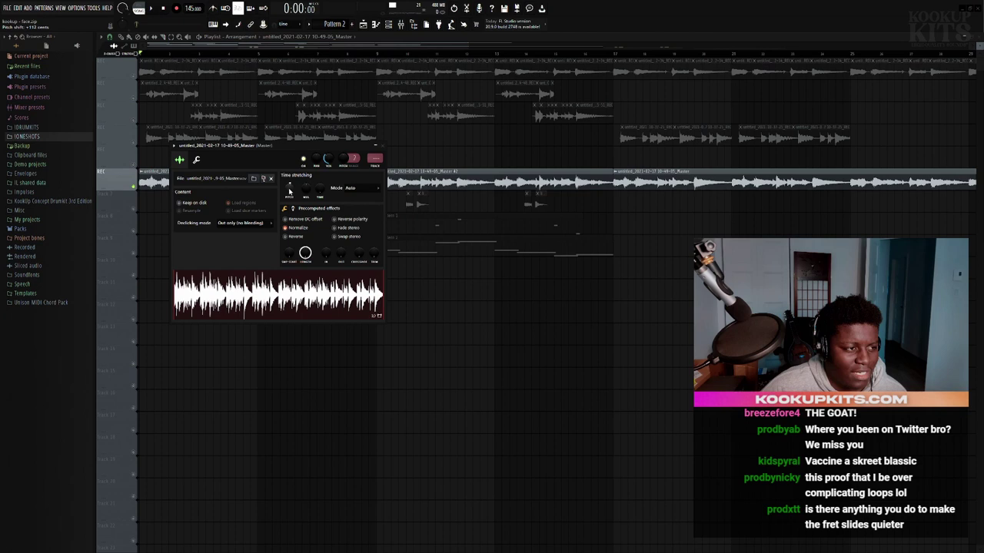
{"action": "key", "text": "Escape"}
{"action": "key", "text": "space"}
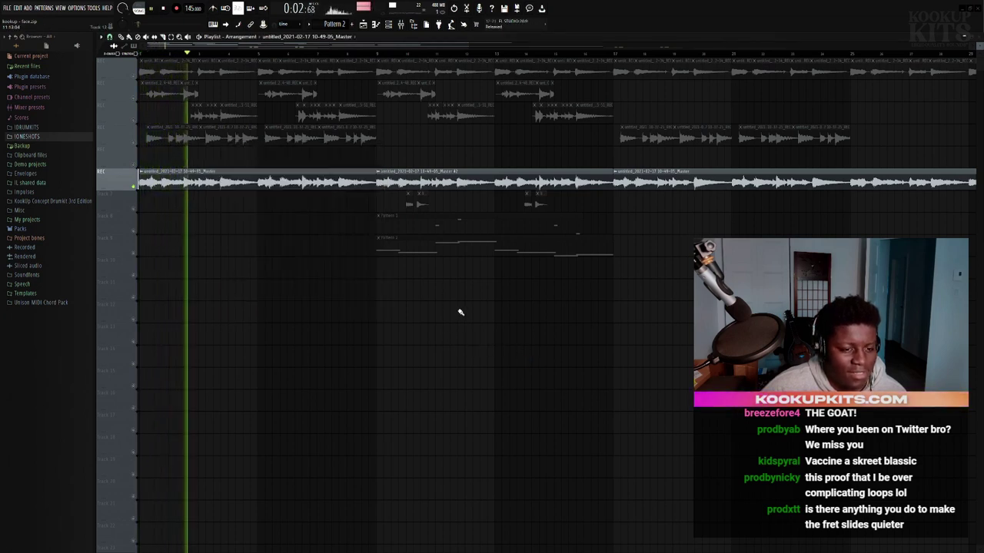
{"action": "key", "text": "space"}
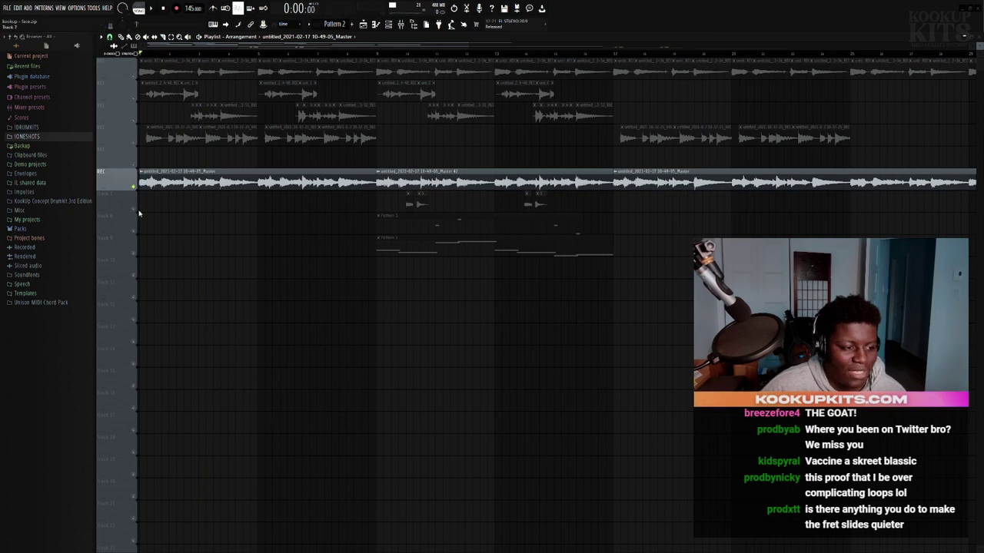
Select Tracks 7, 8 and 9 in turn to review the vocal-chop and pattern layers.
{"action": "left_click", "coordinate": [138, 214]}
{"action": "left_click", "coordinate": [136, 237]}
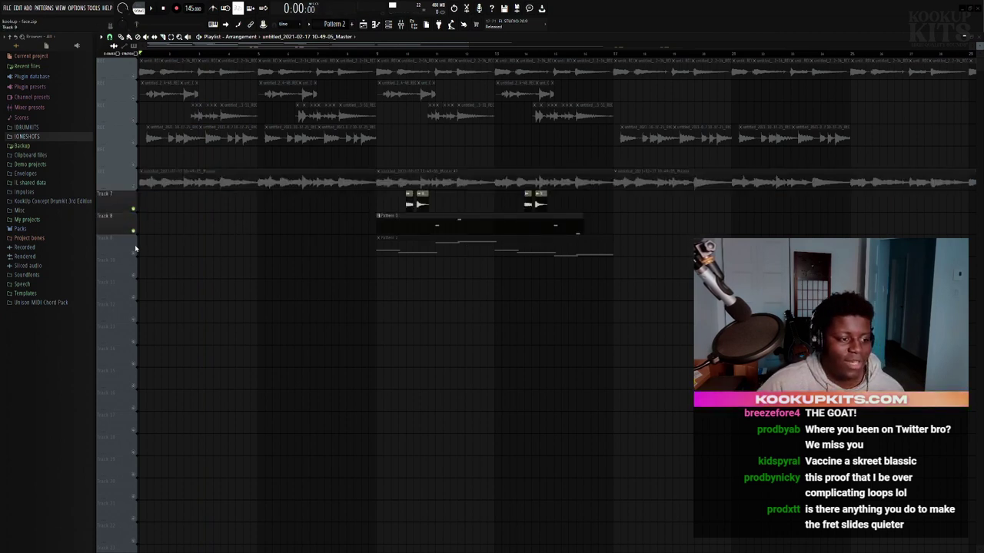
{"action": "left_click", "coordinate": [135, 247]}
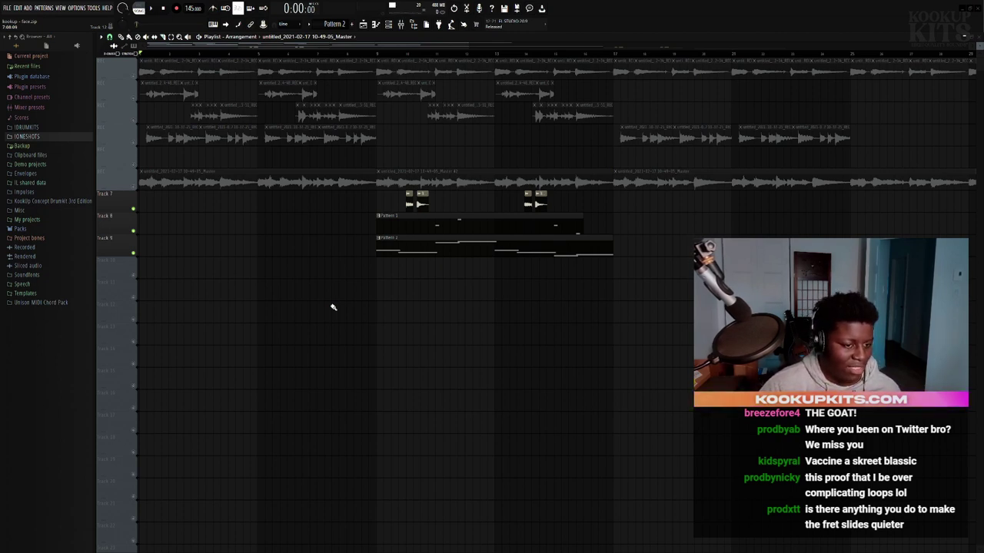
Select the master track, mark the range before the second guitar take, and zoom out.
{"action": "left_click", "coordinate": [137, 186]}
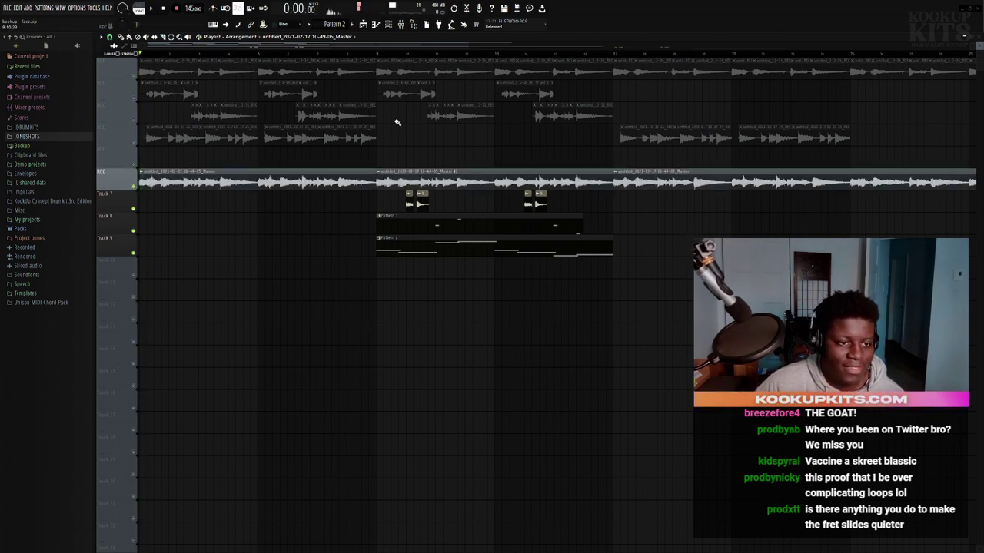
{"action": "left_click", "coordinate": [376, 53]}
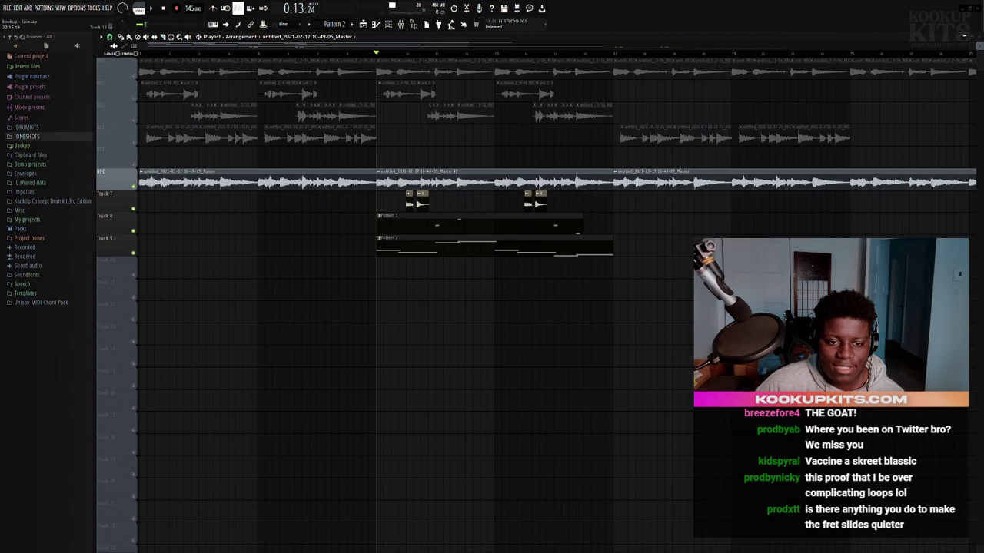
{"action": "scroll", "coordinate": [481, 325], "scroll_direction": "right", "scroll_amount": 4}
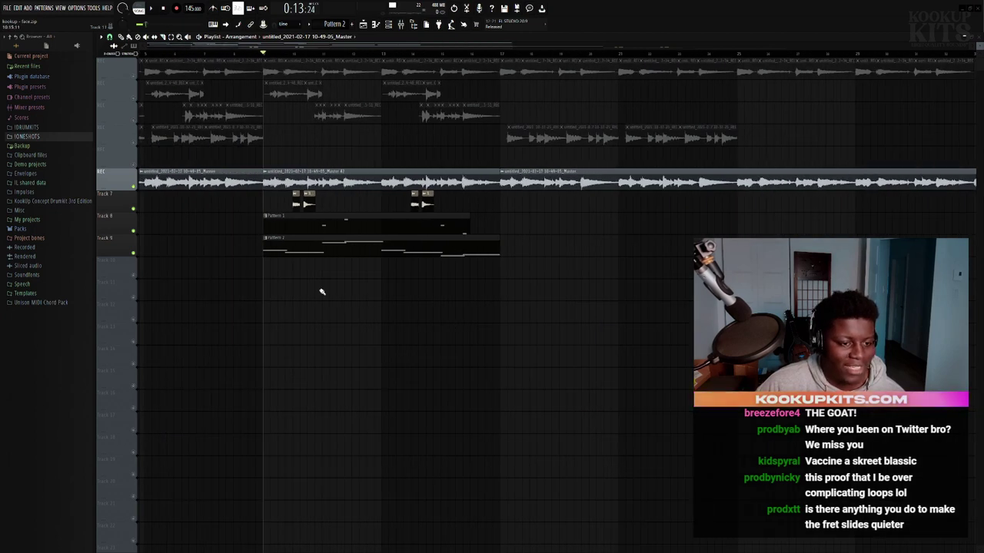
{"action": "scroll", "coordinate": [322, 292], "scroll_direction": "up", "scroll_amount": 4, "text": "ctrl"}
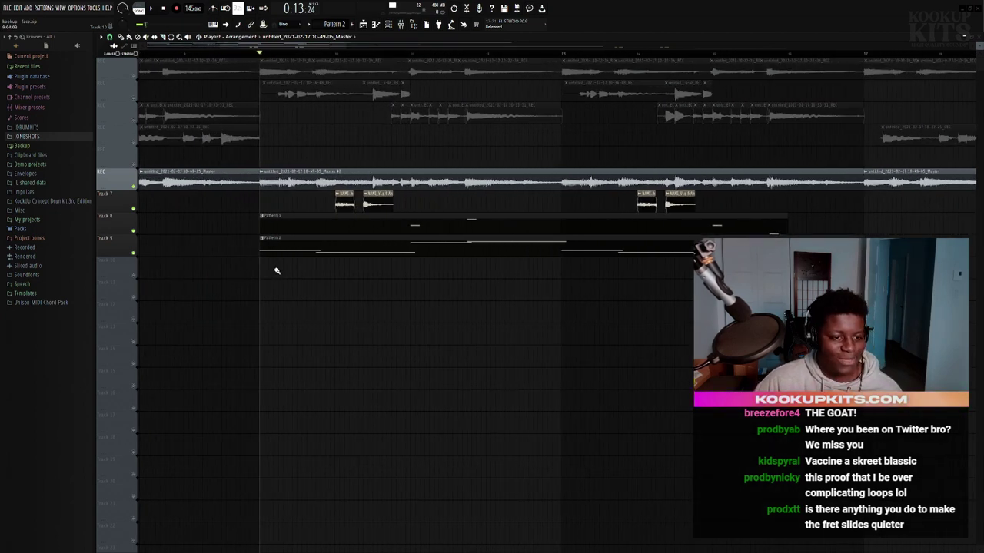
{"action": "scroll", "coordinate": [230, 198], "scroll_direction": "down", "scroll_amount": 2, "text": "ctrl"}
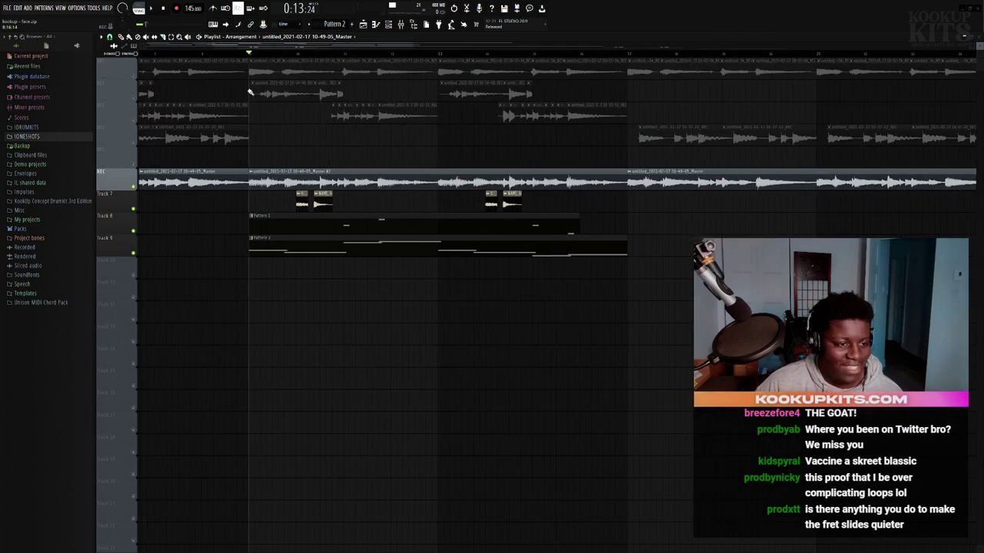
{"action": "left_click_drag", "start_coordinate": [248, 53], "coordinate": [140, 54]}
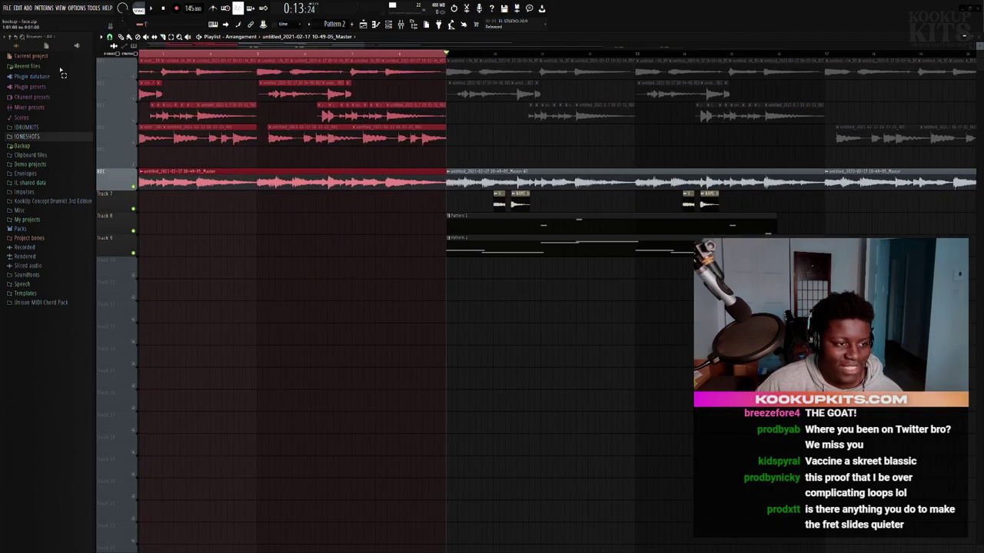
{"action": "scroll", "coordinate": [449, 224], "scroll_direction": "down", "scroll_amount": 2, "text": "ctrl"}
{"action": "left_click", "coordinate": [413, 149]}
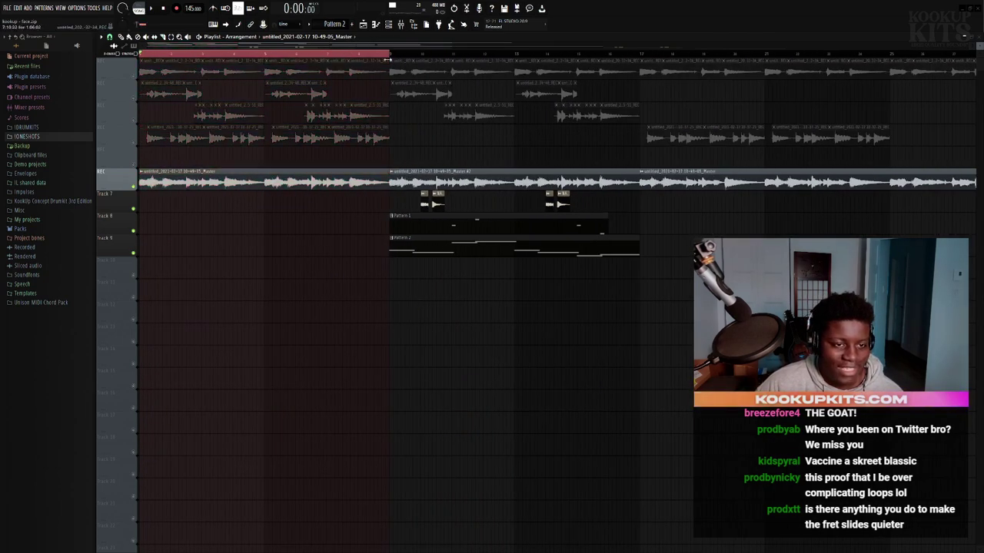
Move the song position to the second guitar take and glance at the Master #2 clip settings.
{"action": "left_click", "coordinate": [390, 54]}
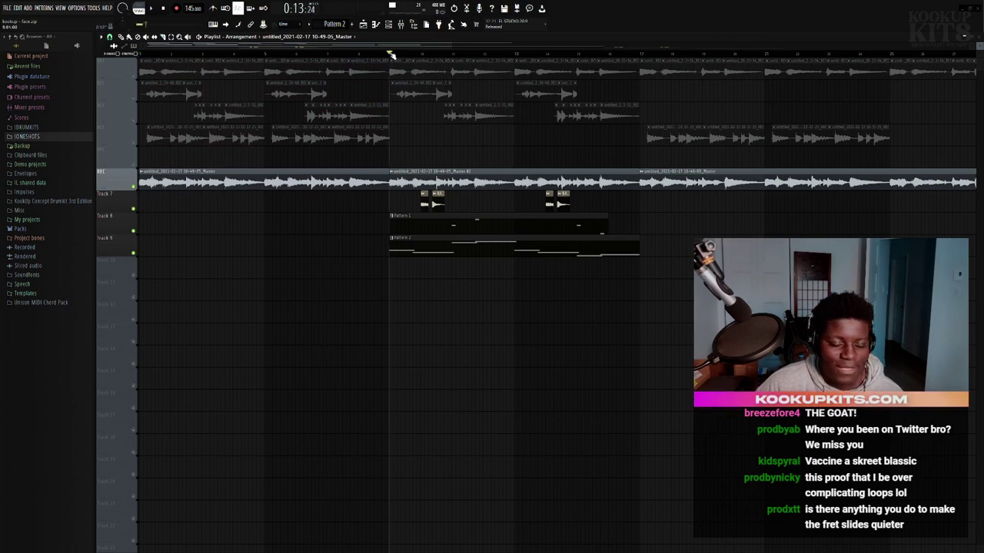
{"action": "left_click", "coordinate": [504, 170]}
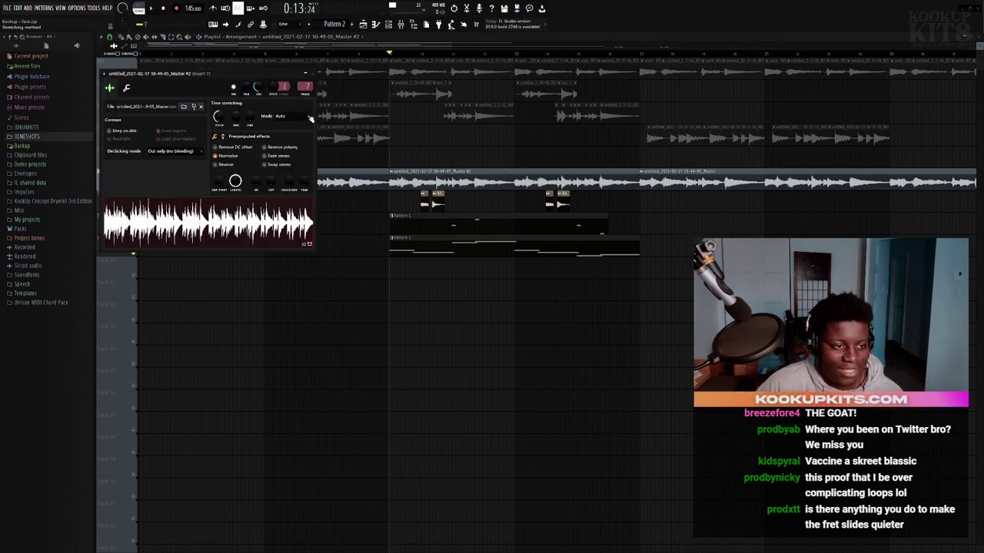
{"action": "left_click", "coordinate": [504, 170]}
{"action": "scroll", "coordinate": [432, 218], "scroll_direction": "up", "scroll_amount": 3, "text": "ctrl"}
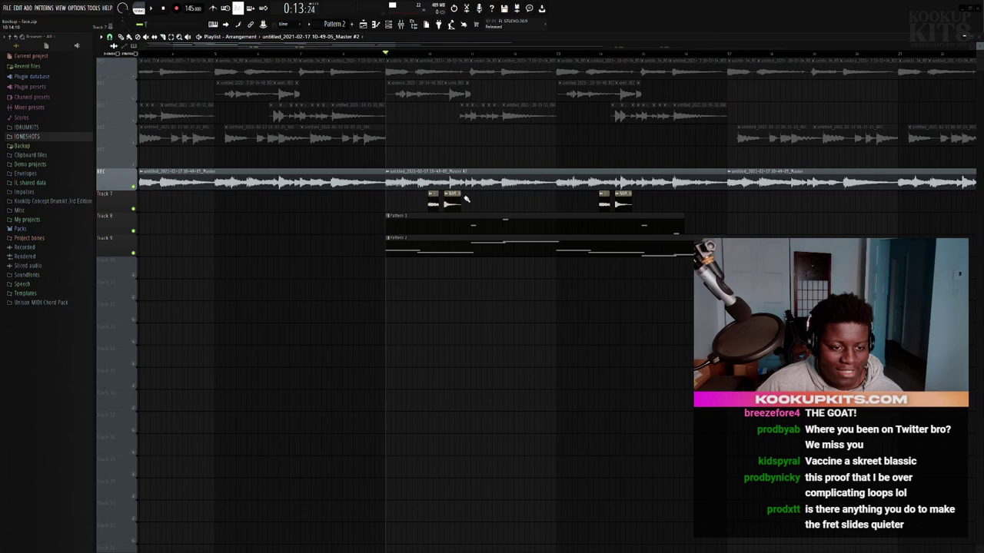
{"action": "scroll", "coordinate": [432, 219], "scroll_direction": "up", "scroll_amount": 2, "text": "ctrl"}
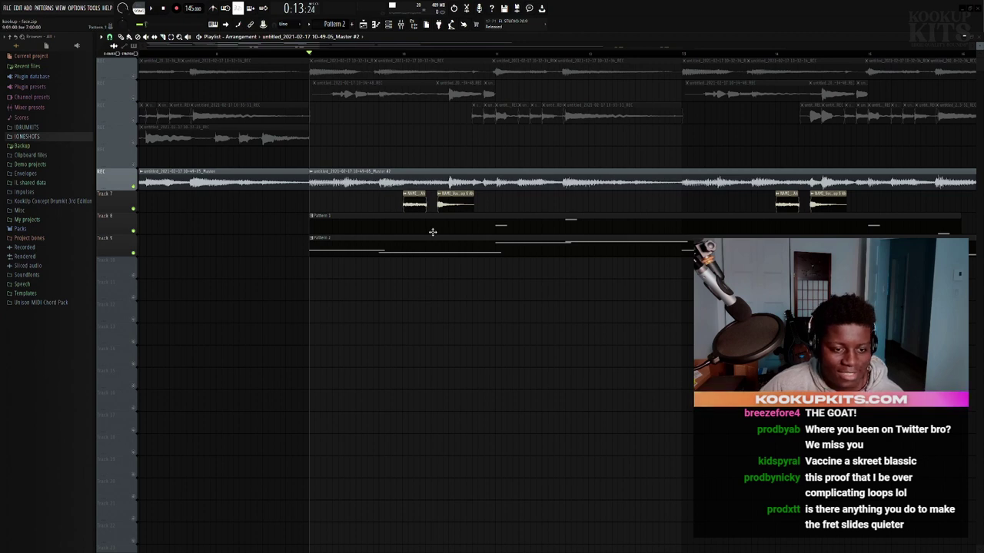
Check the NAMI_Vocal Chop 6 Ah clip settings, then open the Track 8 xylophone pattern's notes.
{"action": "double_click", "coordinate": [418, 204]}
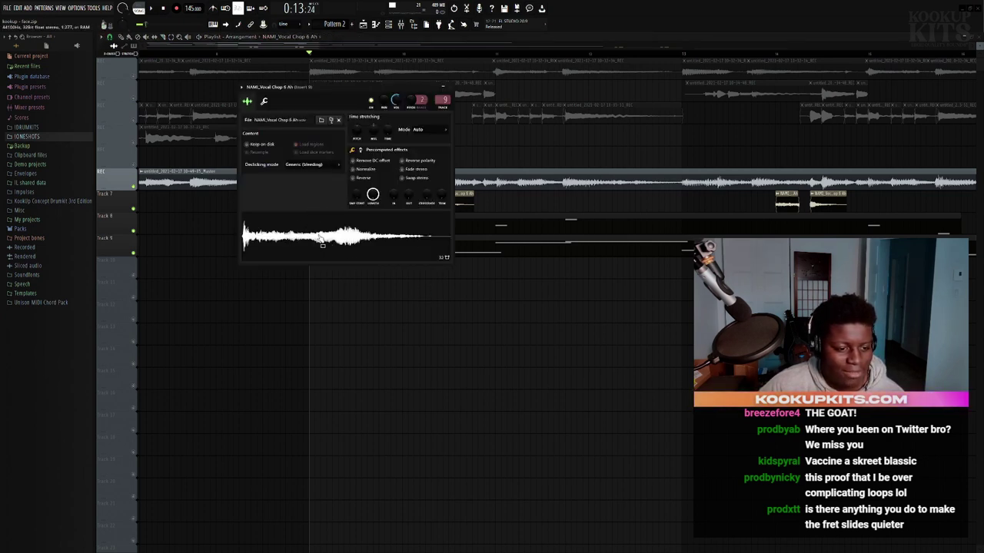
{"action": "key", "text": "Escape"}
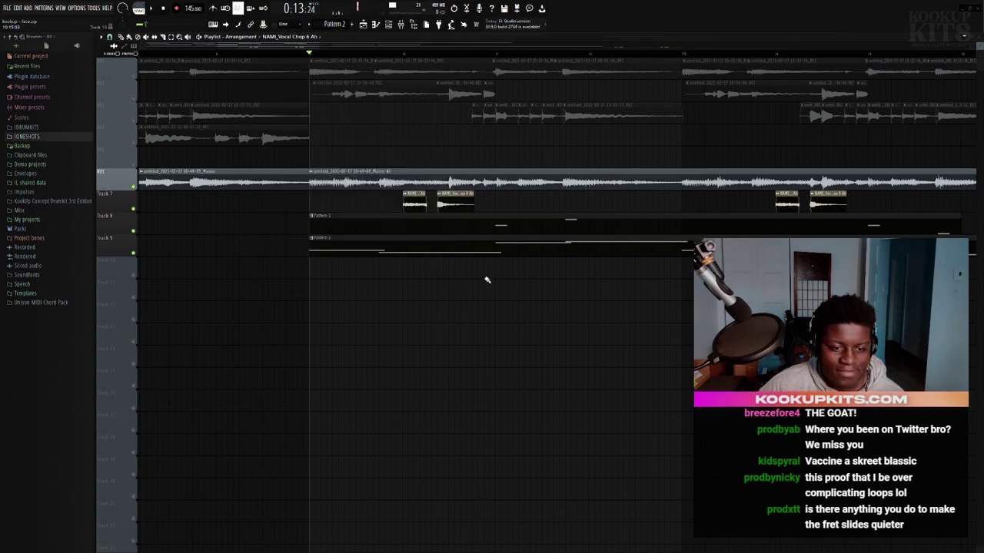
{"action": "double_click", "coordinate": [500, 226]}
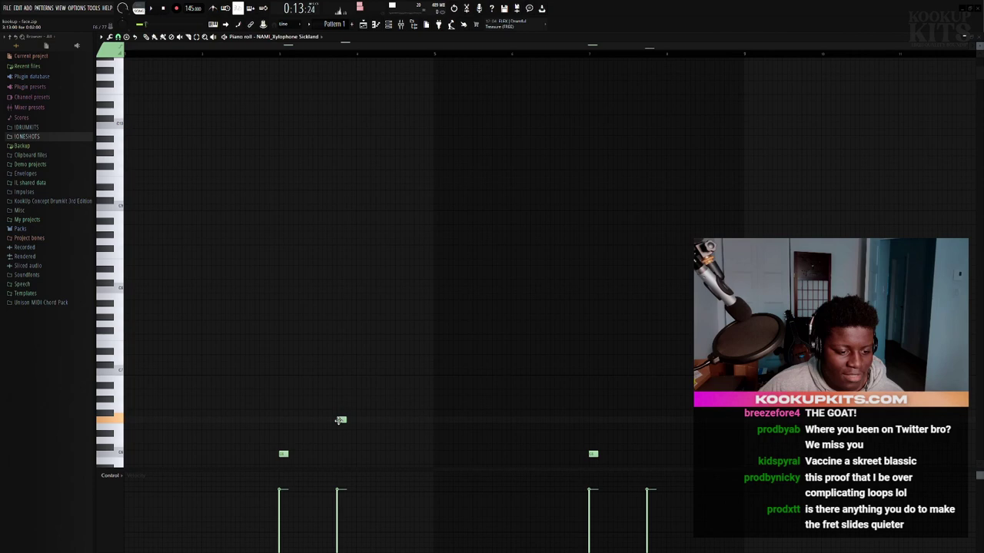
View the bass pattern's notes in the piano roll, then return to the playlist and play.
{"action": "left_click", "coordinate": [364, 25]}
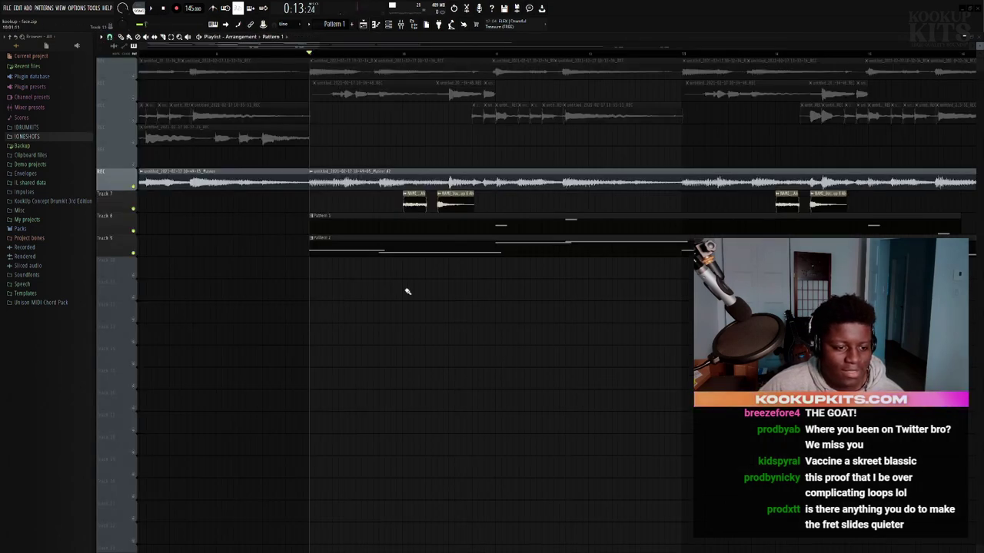
{"action": "double_click", "coordinate": [404, 249]}
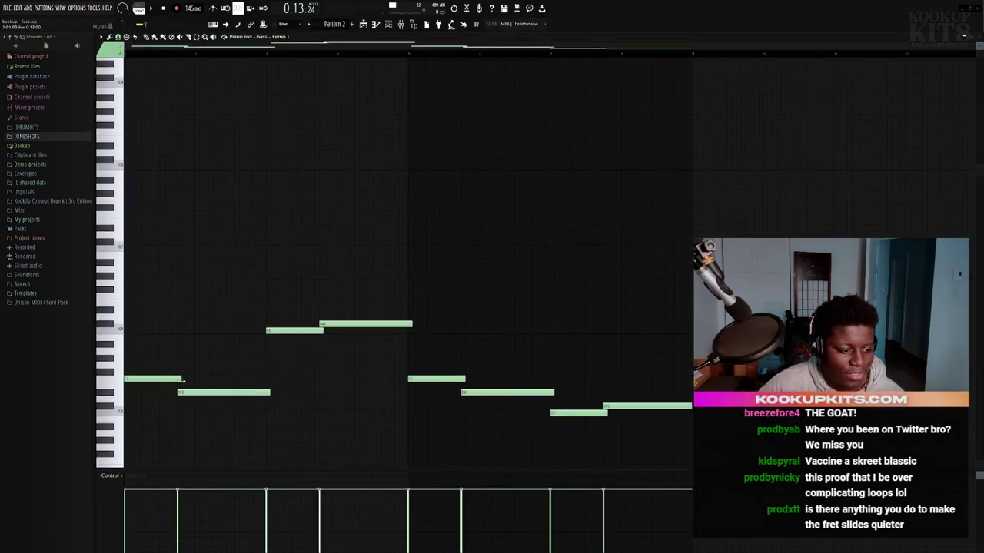
{"action": "left_click", "coordinate": [364, 24]}
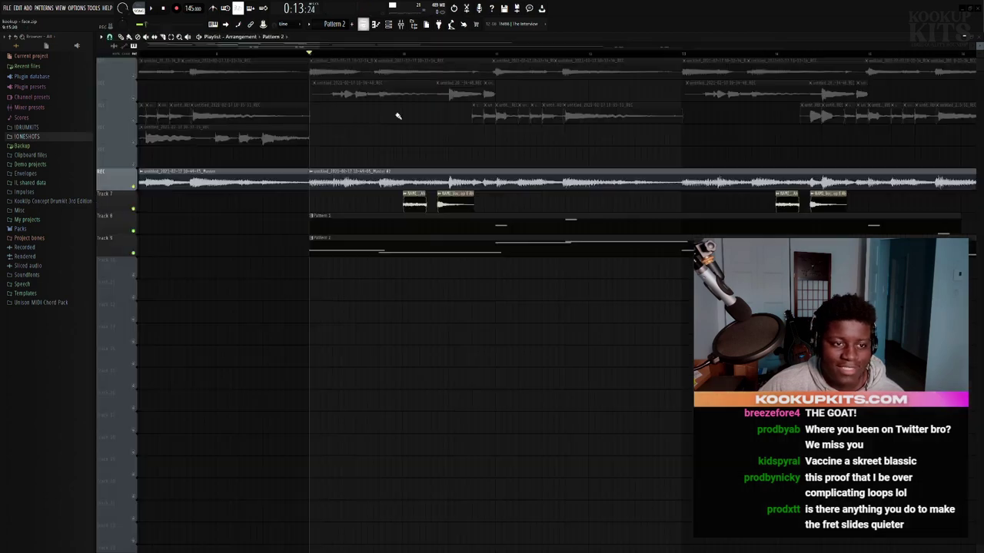
{"action": "key", "text": "space"}
{"action": "scroll", "coordinate": [545, 358], "scroll_direction": "down", "scroll_amount": 2}
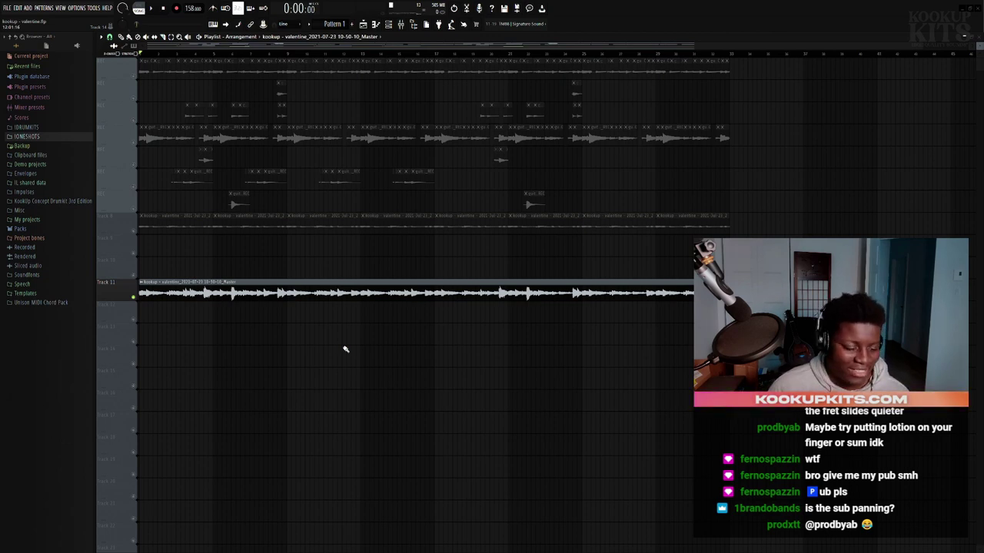
{"action": "key", "text": "space"}
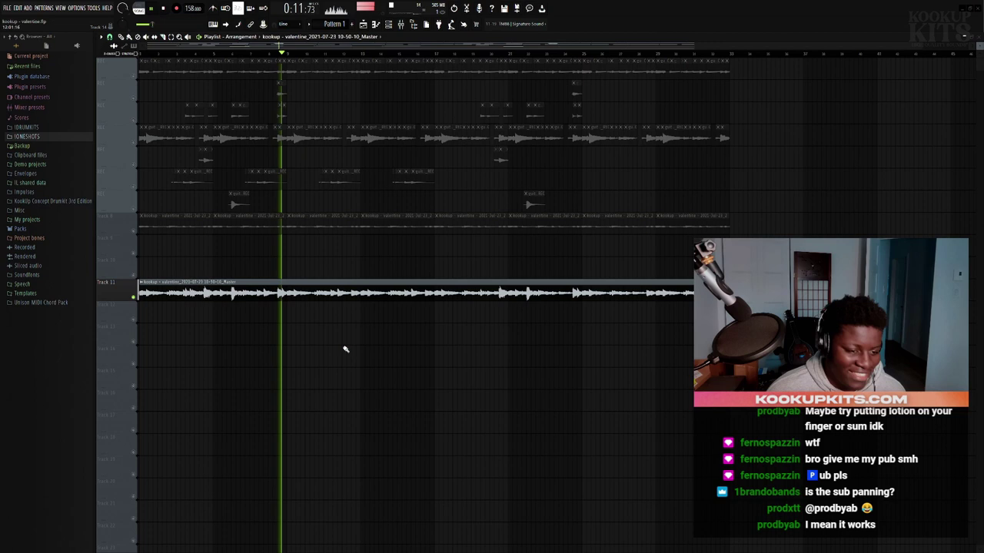
{"action": "key", "text": "space"}
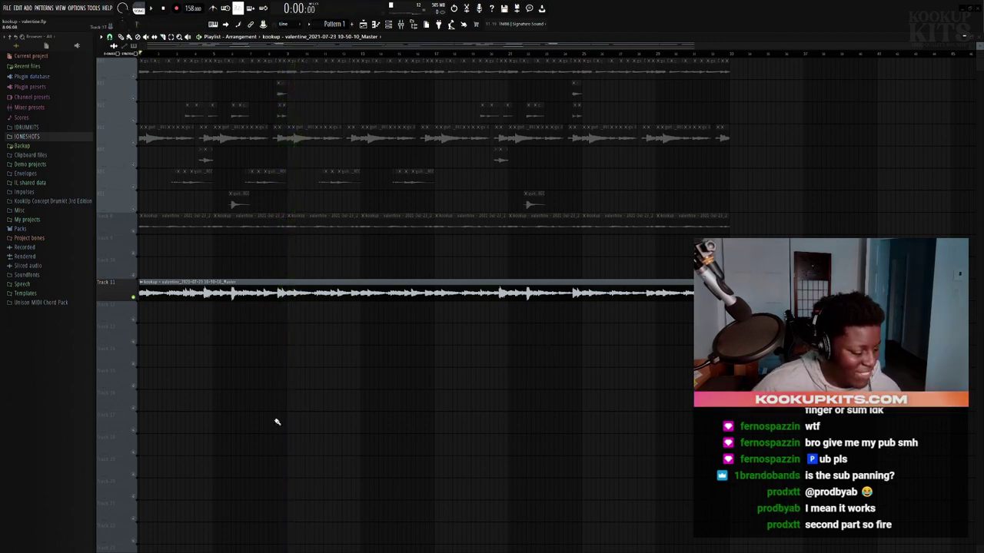
{"action": "double_click", "coordinate": [263, 281]}
{"action": "key", "text": "Escape"}
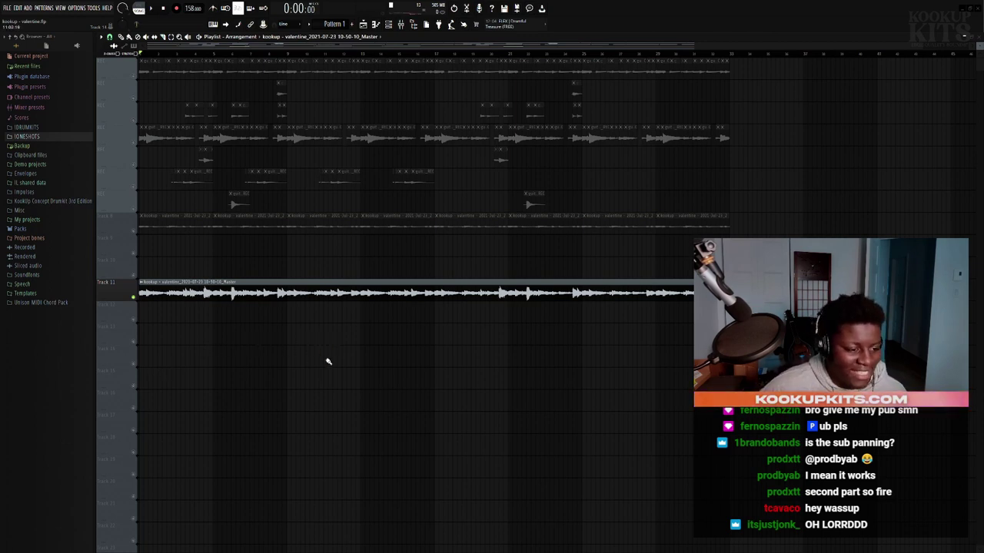
{"action": "scroll", "coordinate": [240, 350], "scroll_direction": "down", "scroll_amount": 1}
{"action": "key", "text": "space"}
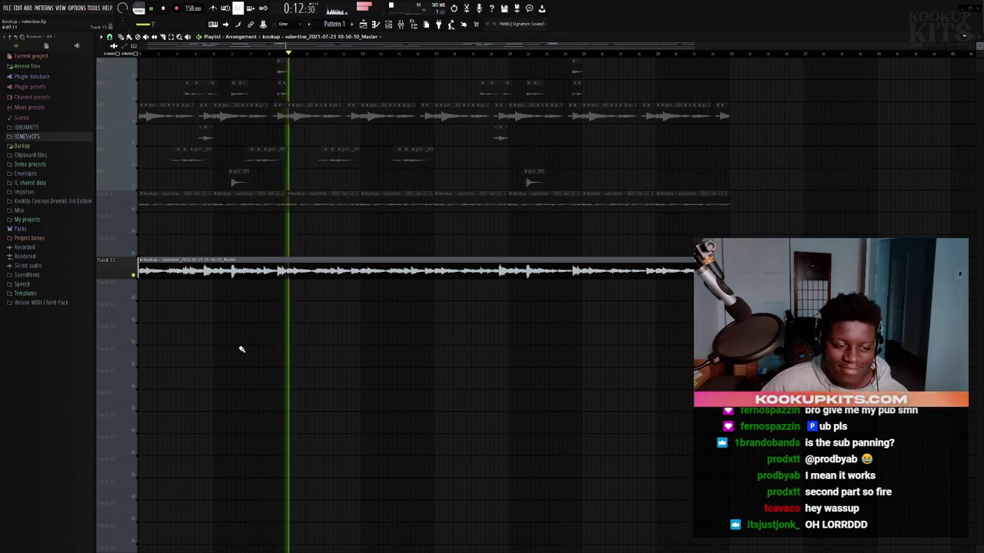
{"action": "key", "text": "space"}
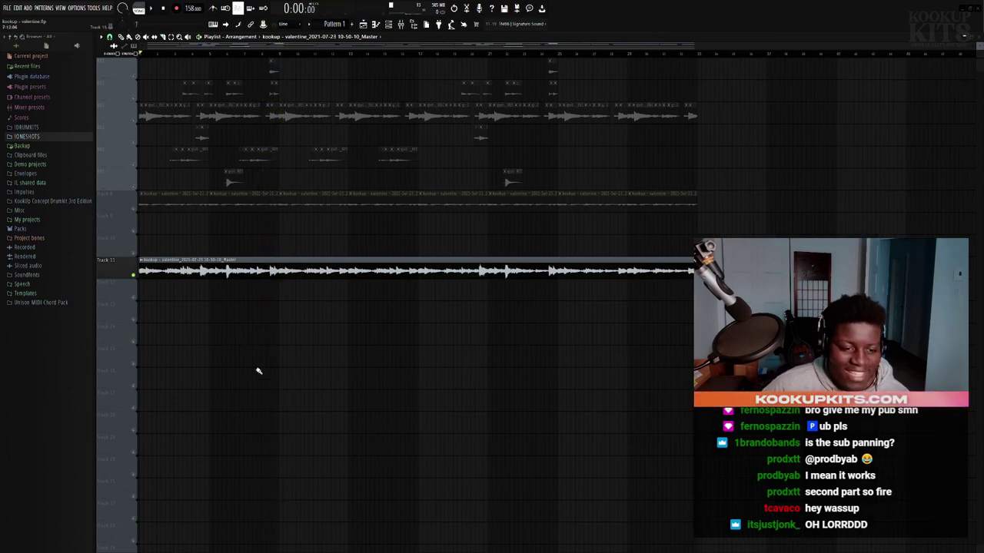
{"action": "scroll", "coordinate": [202, 367], "scroll_direction": "up", "scroll_amount": 1}
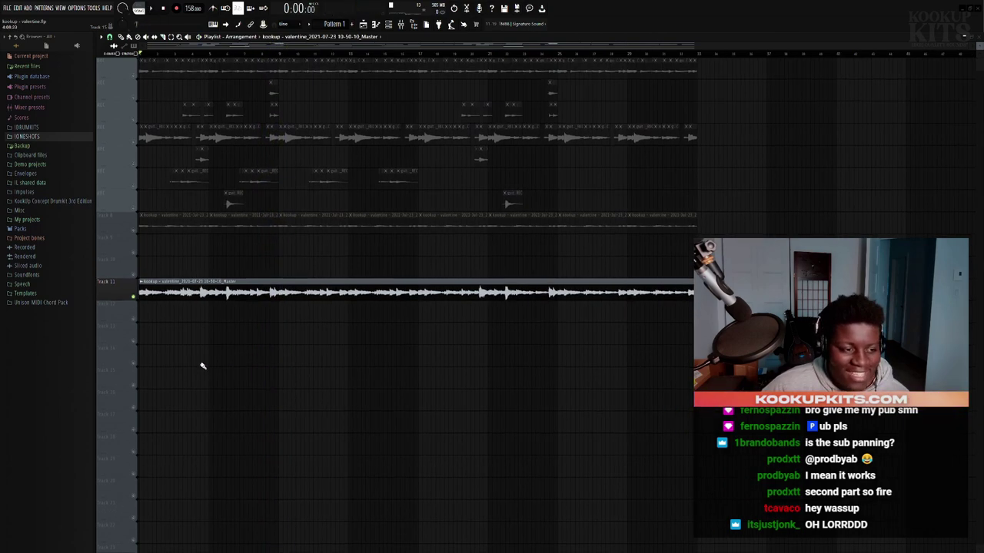
{"action": "left_click", "coordinate": [138, 79]}
{"action": "scroll", "coordinate": [175, 77], "scroll_direction": "up", "scroll_amount": 3}
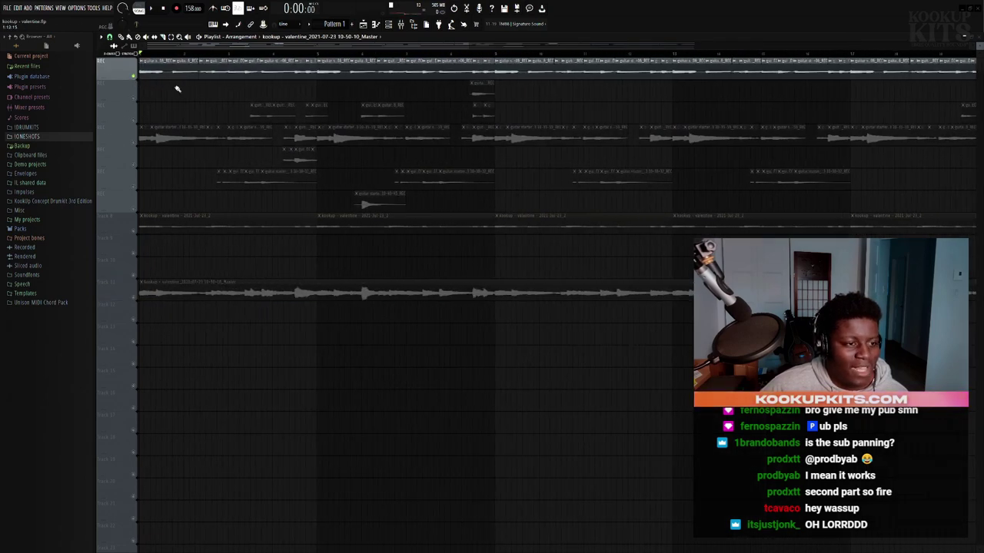
{"action": "key", "text": "space"}
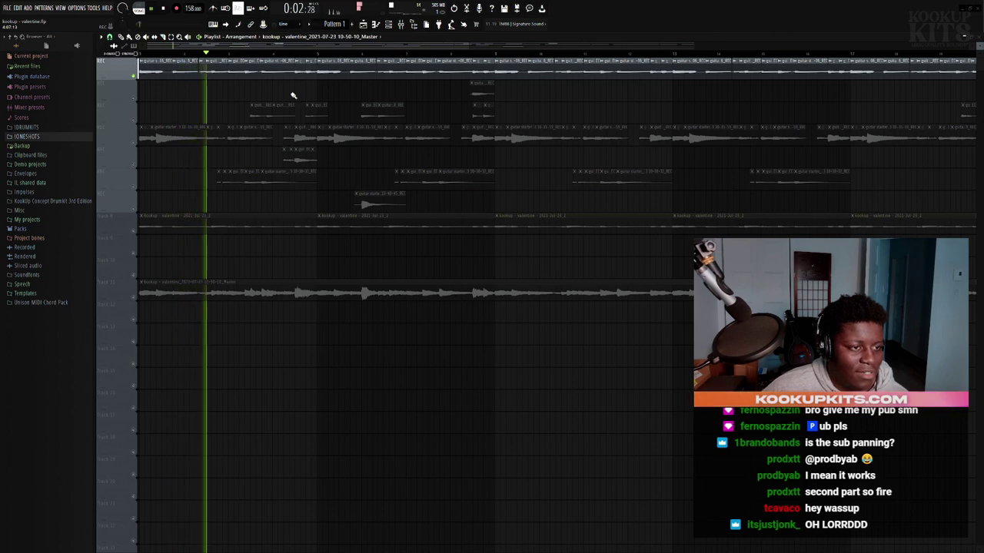
{"action": "key", "text": "space"}
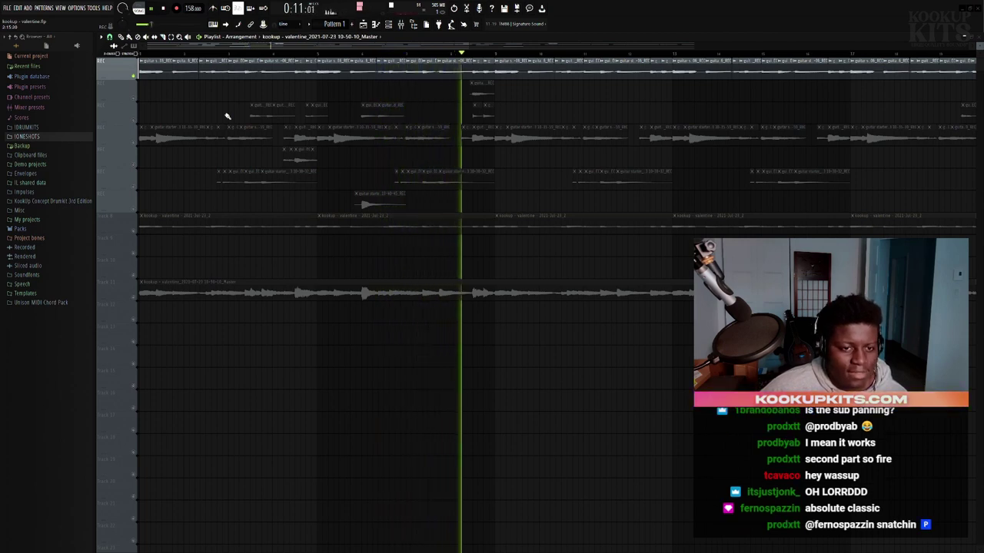
{"action": "key", "text": "space"}
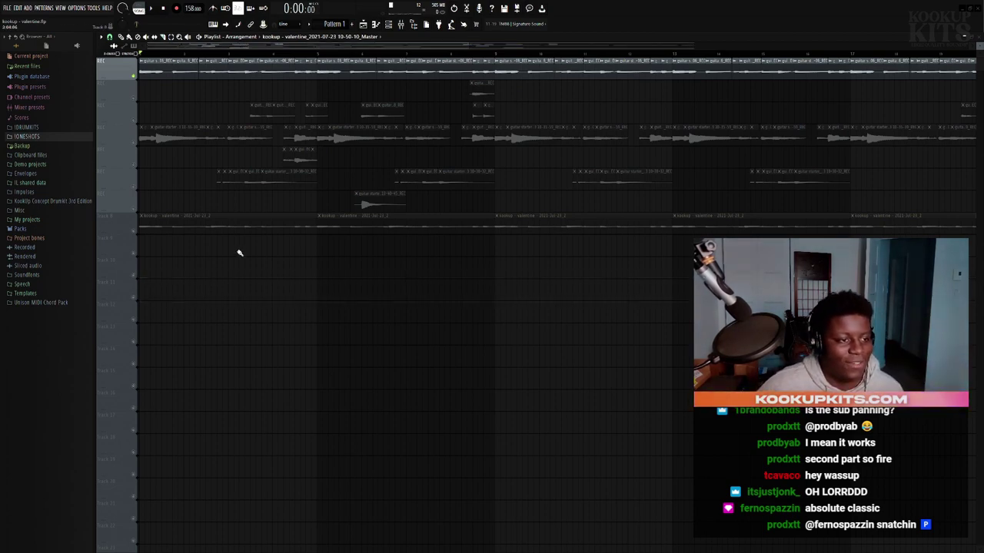
{"action": "scroll", "coordinate": [262, 111], "scroll_direction": "down", "scroll_amount": 2}
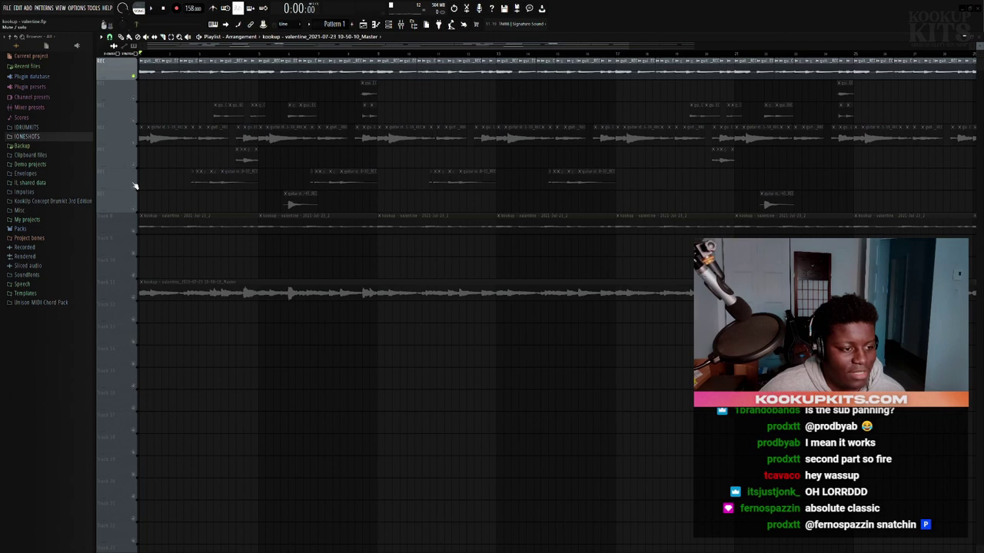
Select Track 8's clips and inspect their sample settings.
{"action": "left_click", "coordinate": [152, 226]}
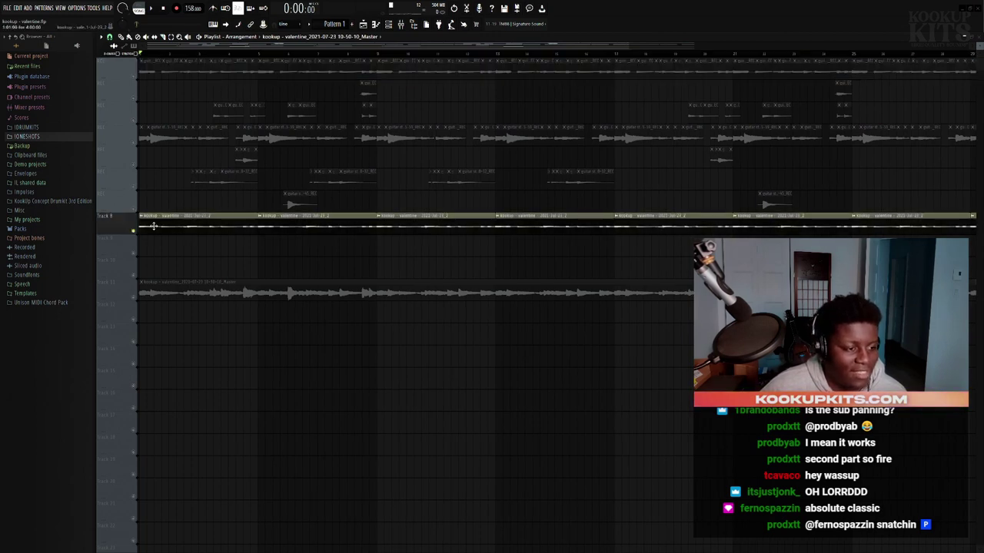
{"action": "double_click", "coordinate": [270, 225]}
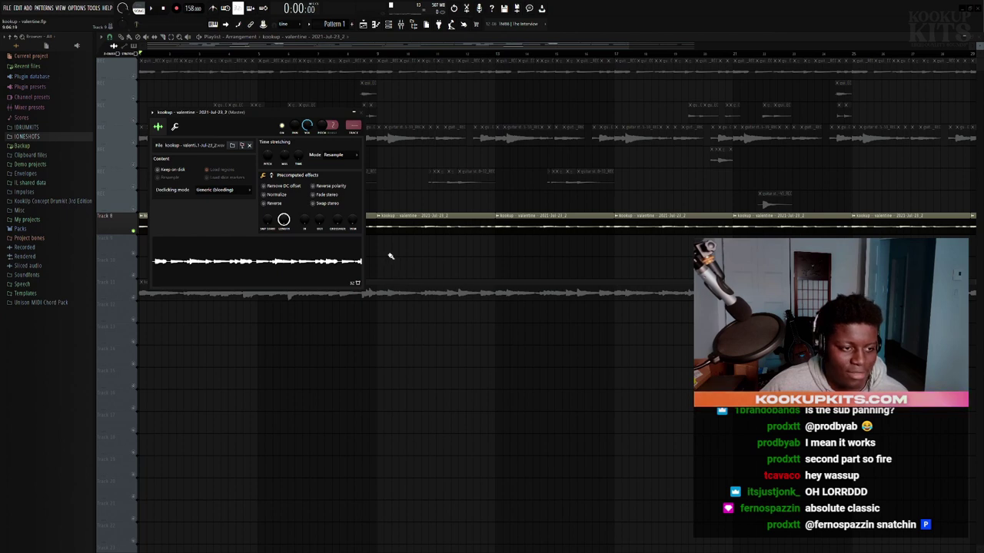
{"action": "key", "text": "Escape"}
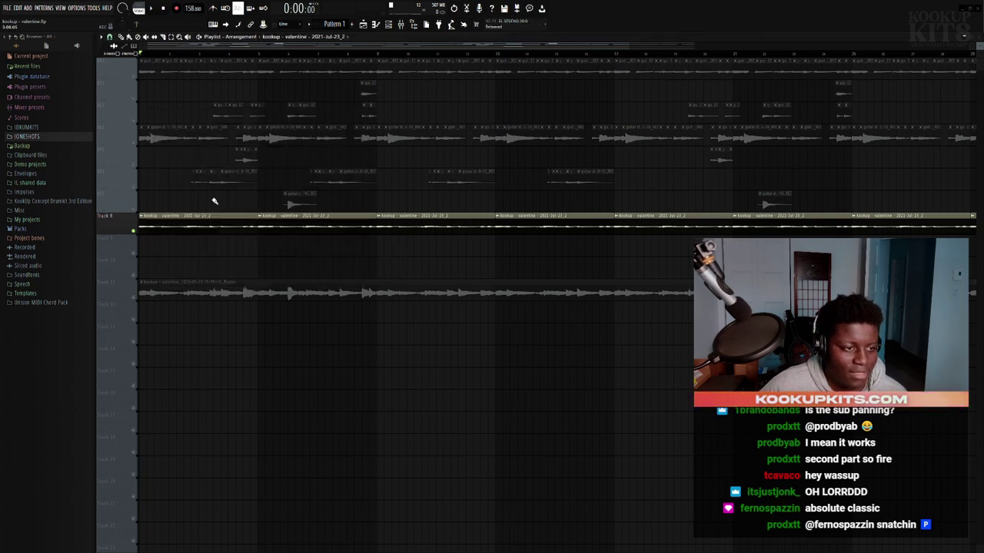
Solo the main guitar loop on Track 4 and play it on its own twice.
{"action": "left_click", "coordinate": [136, 99]}
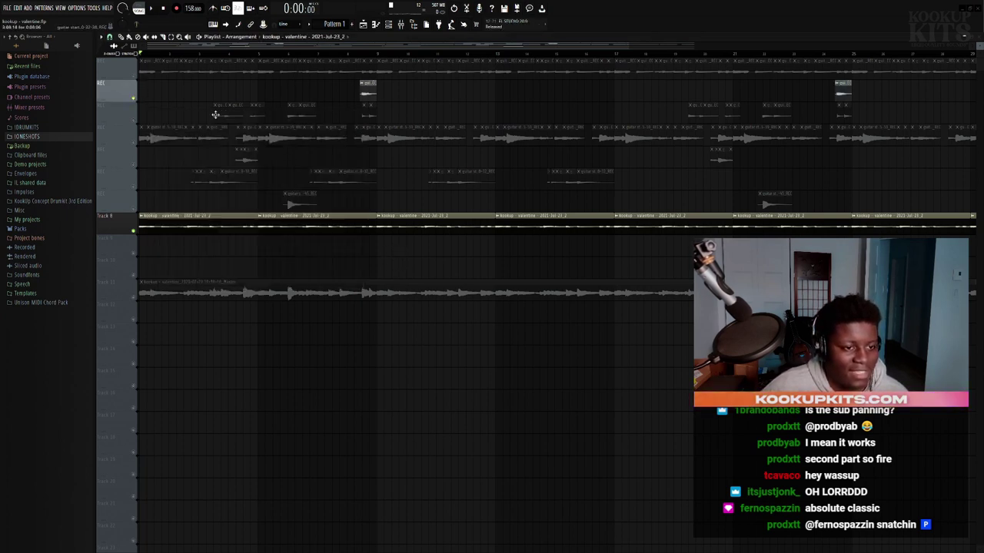
{"action": "left_click", "coordinate": [136, 142]}
{"action": "left_click", "coordinate": [138, 101]}
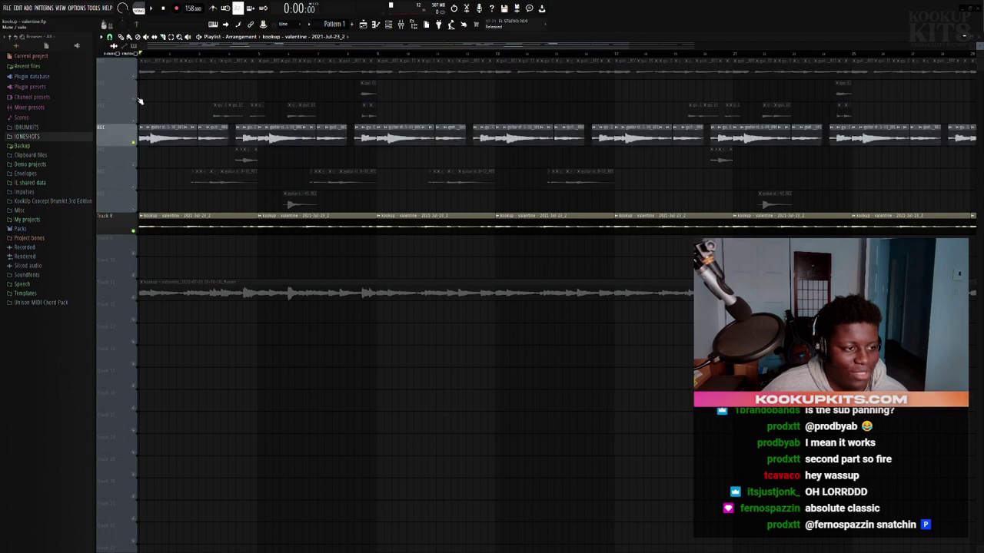
{"action": "key", "text": "space"}
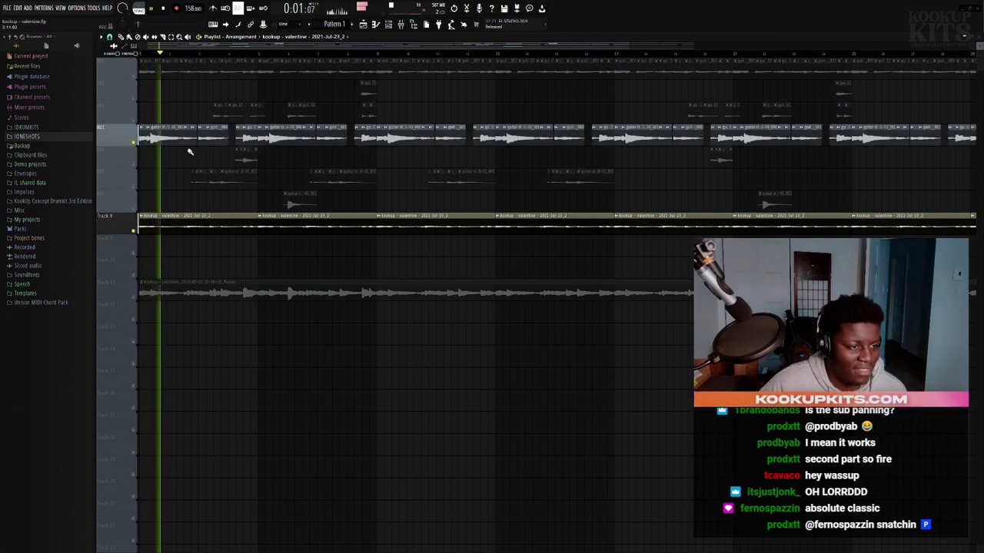
{"action": "left_click", "coordinate": [138, 146]}
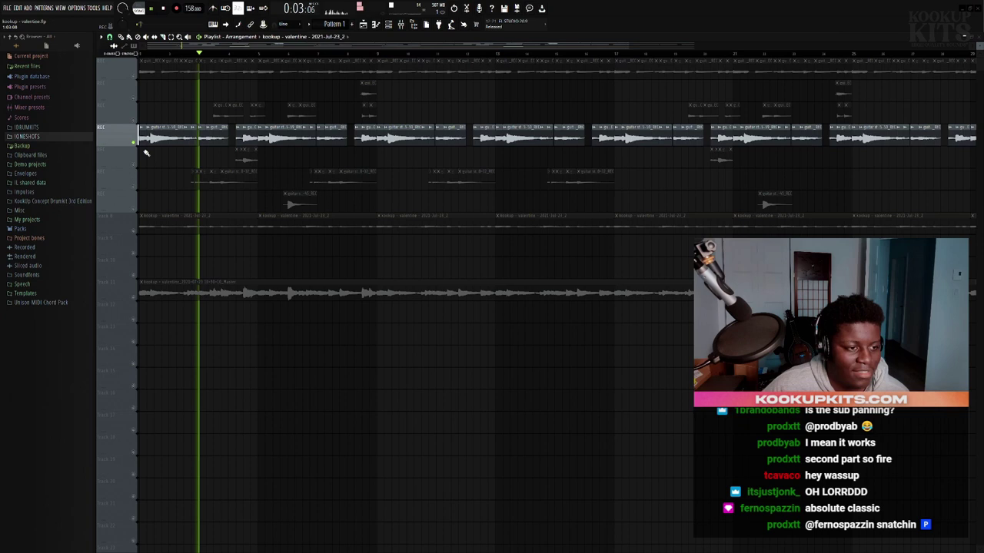
{"action": "key", "text": "space"}
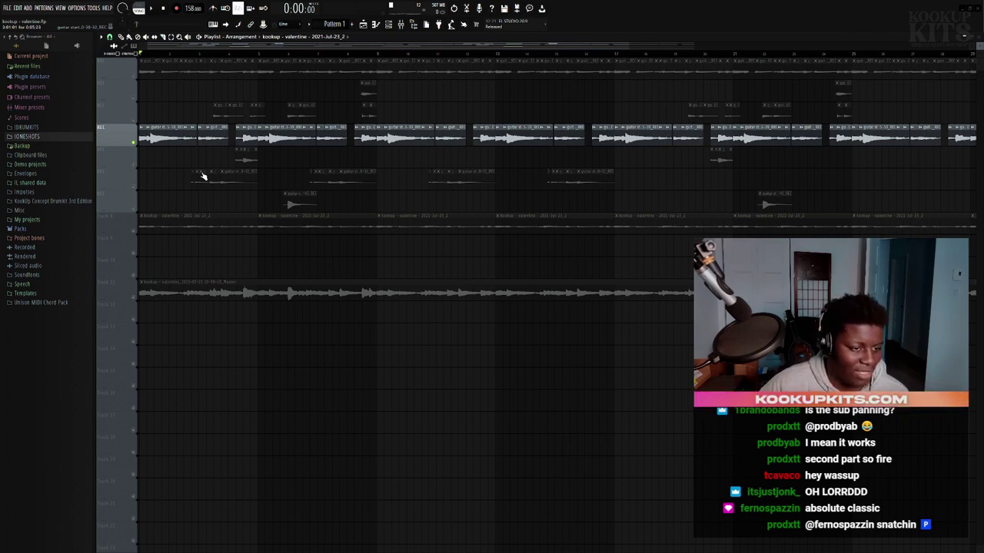
{"action": "key", "text": "space"}
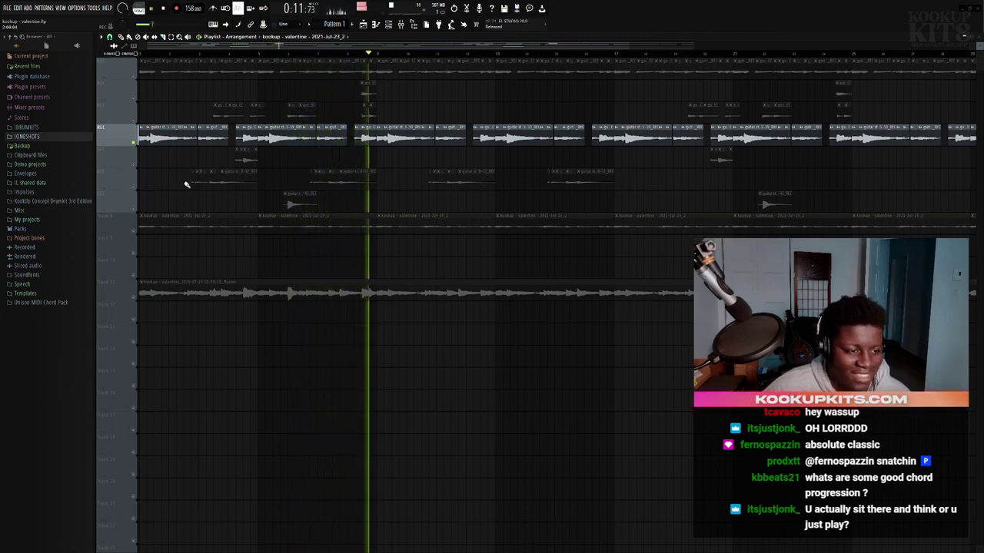
{"action": "key", "text": "space"}
Unmute Tracks 2 and 1 and play the guitar layers together.
{"action": "left_click", "coordinate": [134, 121]}
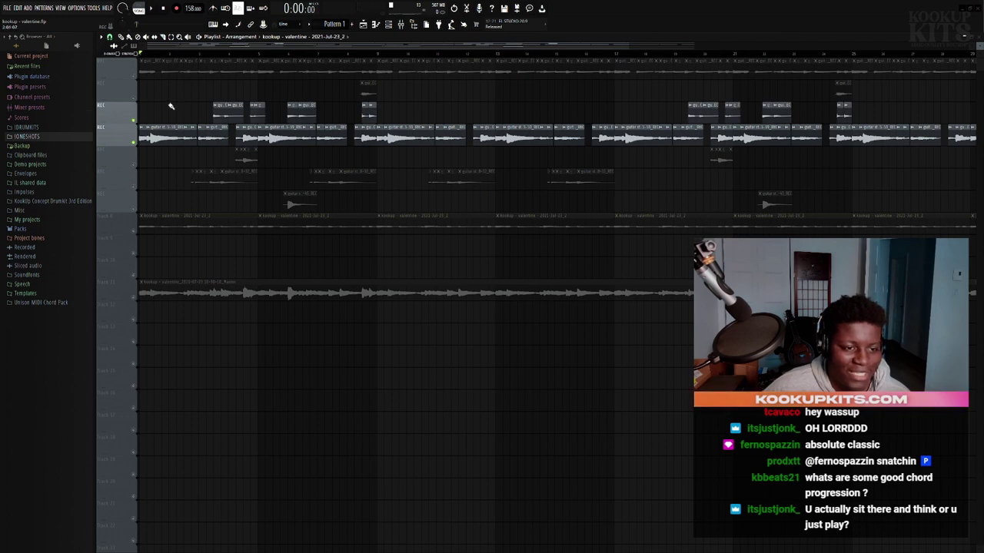
{"action": "left_click", "coordinate": [135, 98]}
{"action": "key", "text": "space"}
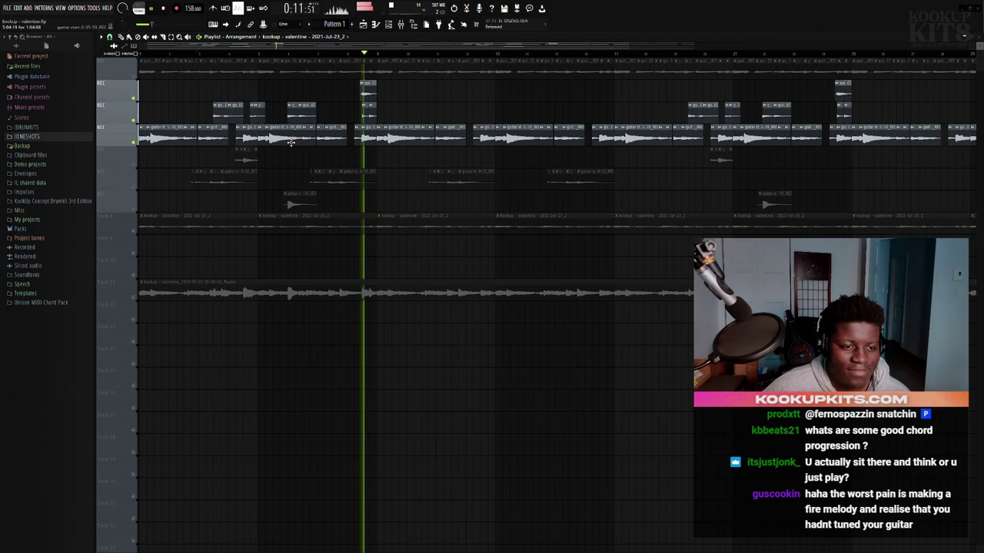
{"action": "key", "text": "space"}
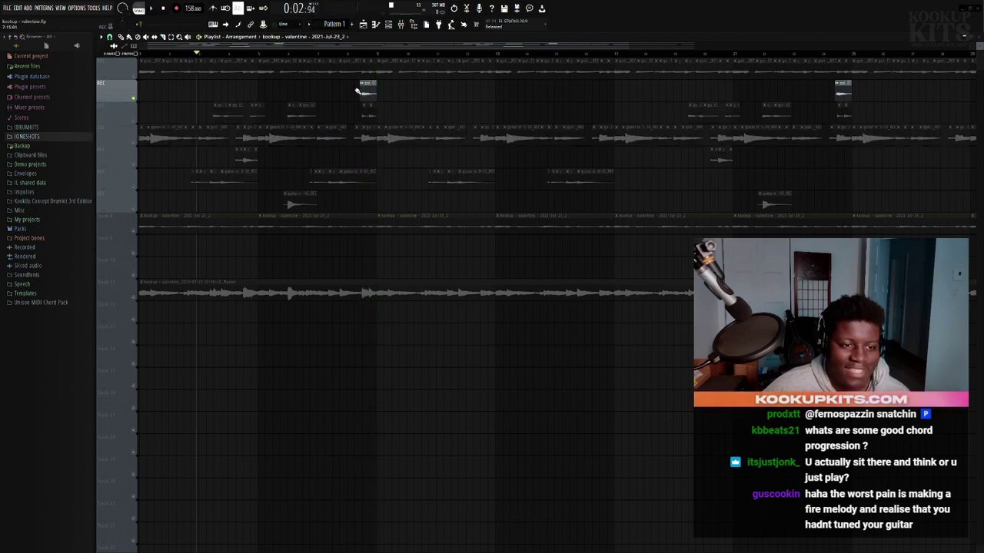
Replay the layered guitars and select a group of clips near the start.
{"action": "scroll", "coordinate": [390, 87], "scroll_direction": "up", "scroll_amount": 5}
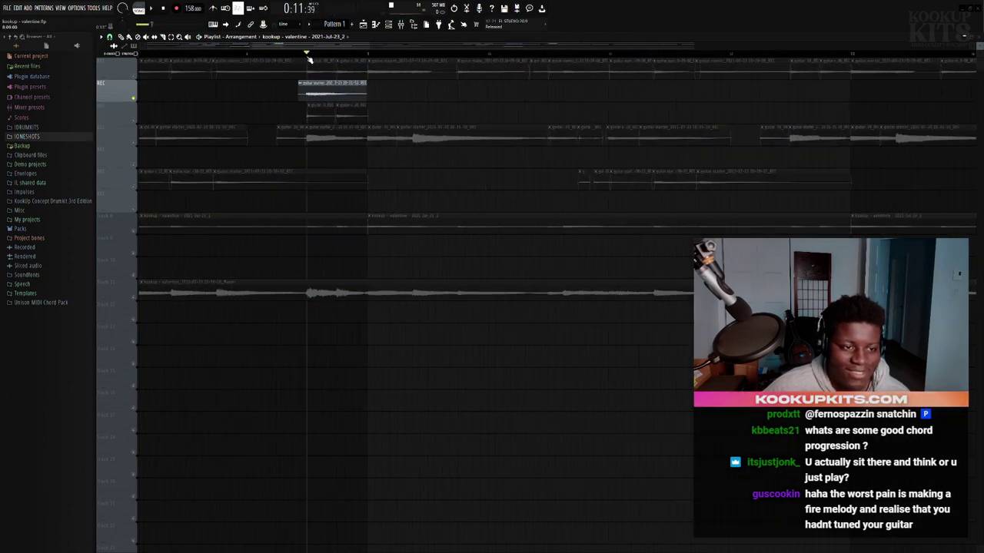
{"action": "key", "text": "space"}
{"action": "key", "text": "space"}
{"action": "scroll", "coordinate": [314, 87], "scroll_direction": "down", "scroll_amount": 3}
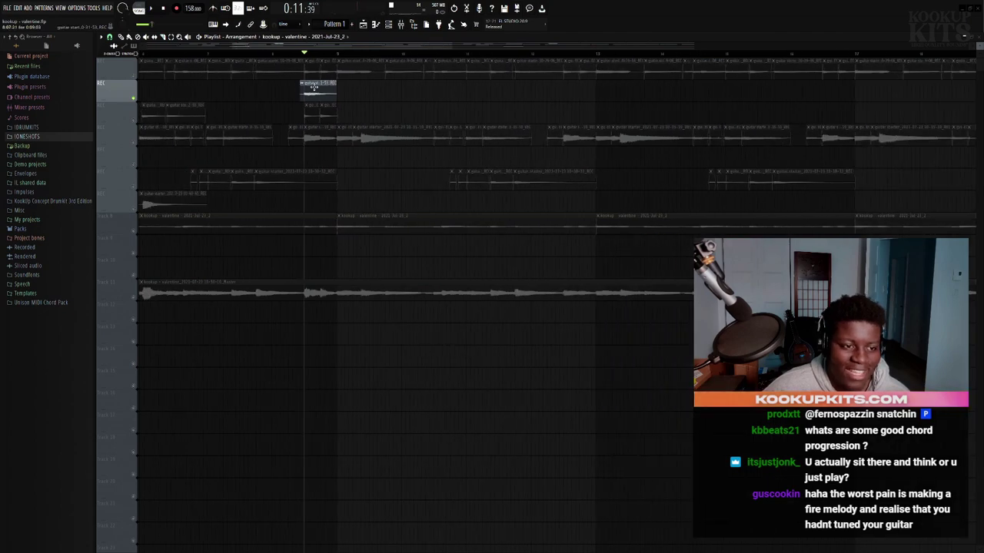
{"action": "scroll", "coordinate": [313, 87], "scroll_direction": "down", "scroll_amount": 3}
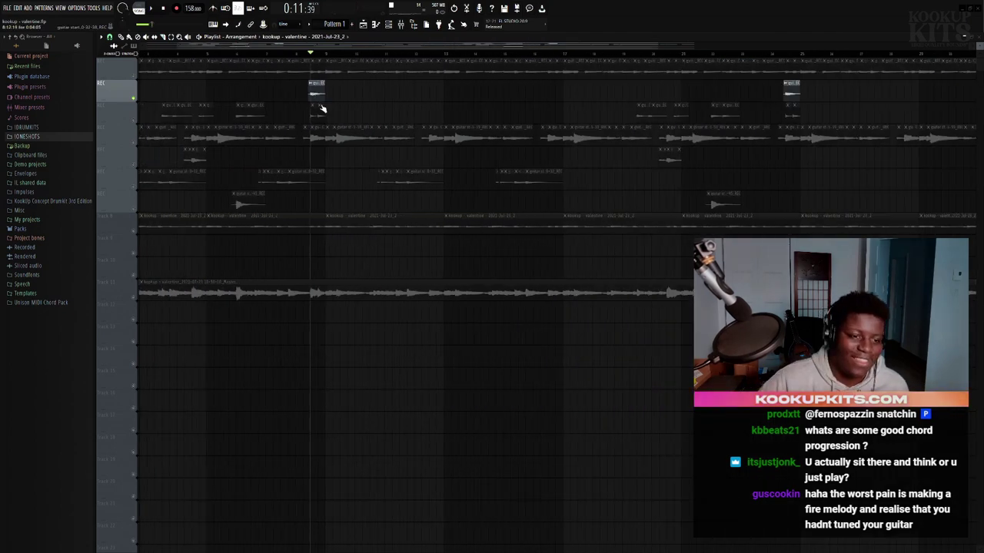
{"action": "scroll", "coordinate": [292, 115], "scroll_direction": "down", "scroll_amount": 3}
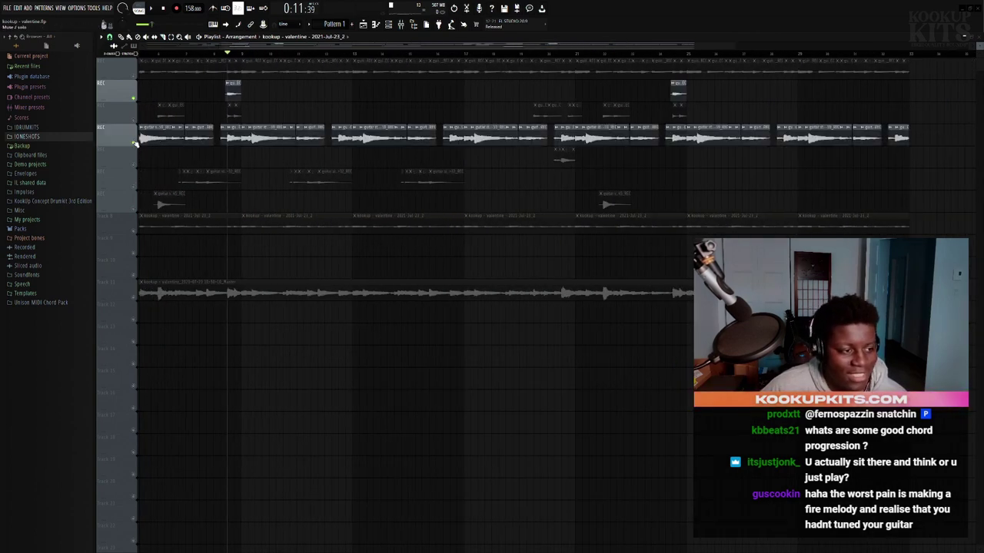
{"action": "key", "text": "space"}
{"action": "scroll", "coordinate": [198, 181], "scroll_direction": "down", "scroll_amount": 3}
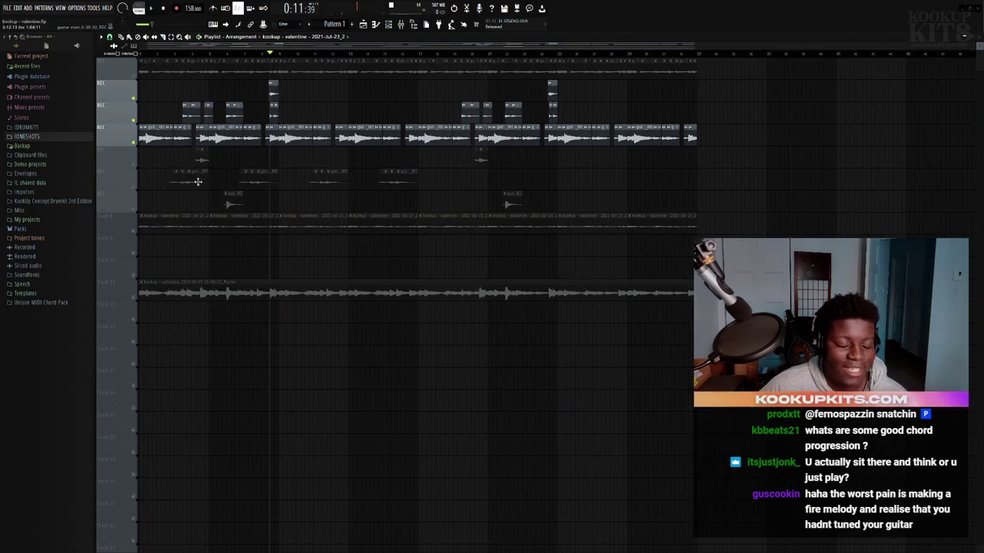
{"action": "scroll", "coordinate": [271, 115], "scroll_direction": "up", "scroll_amount": 6}
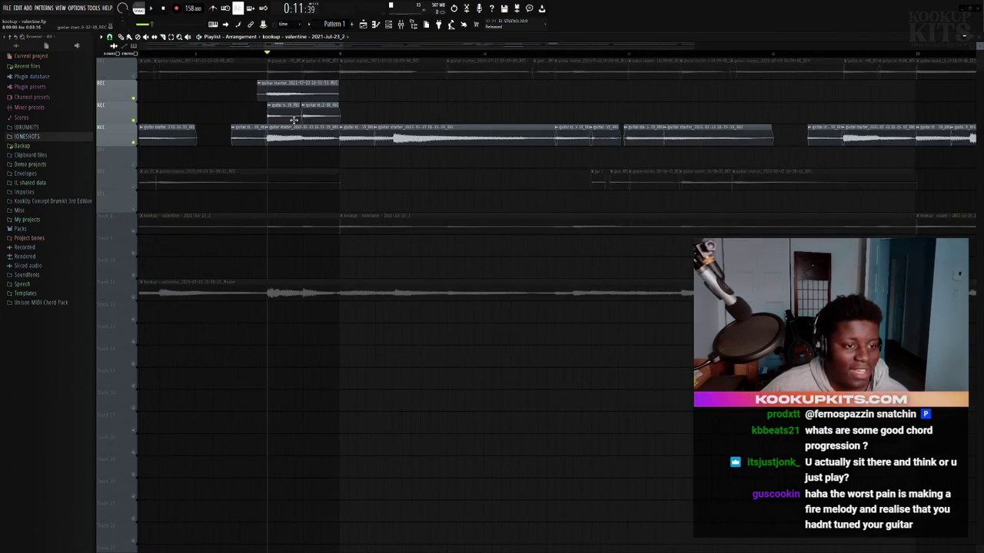
{"action": "scroll", "coordinate": [312, 108], "scroll_direction": "down", "scroll_amount": 6}
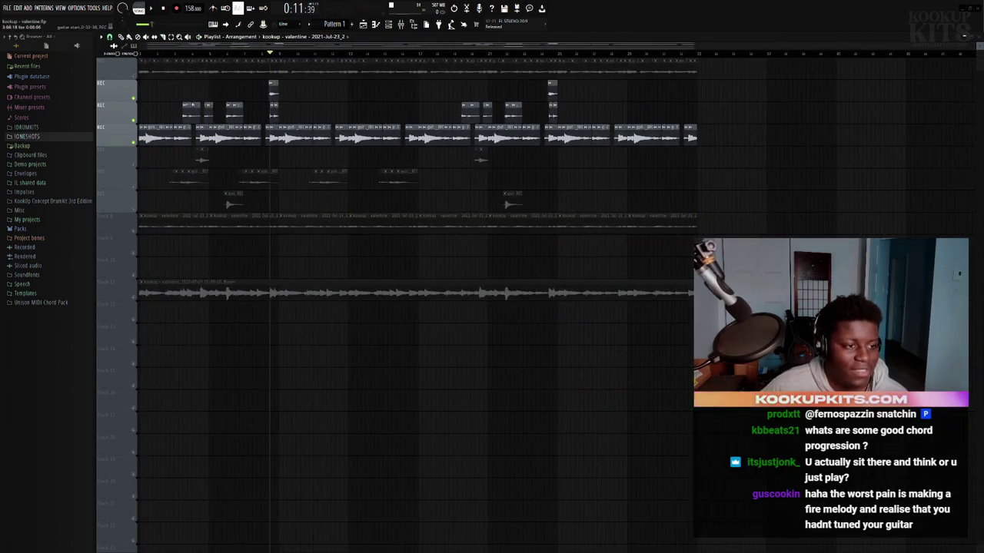
{"action": "left_click_drag", "start_coordinate": [218, 116], "coordinate": [250, 109]}
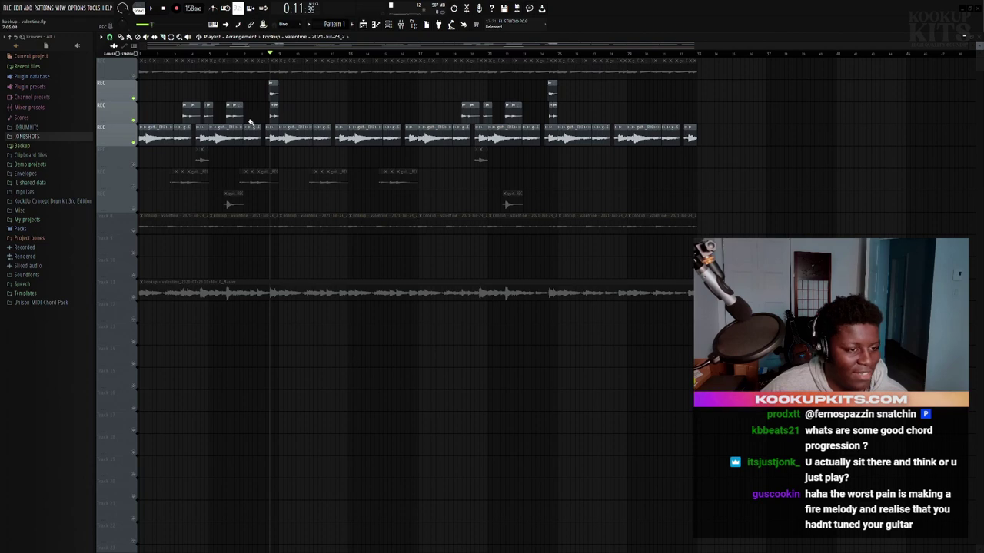
{"action": "scroll", "coordinate": [177, 112], "scroll_direction": "up", "scroll_amount": 3}
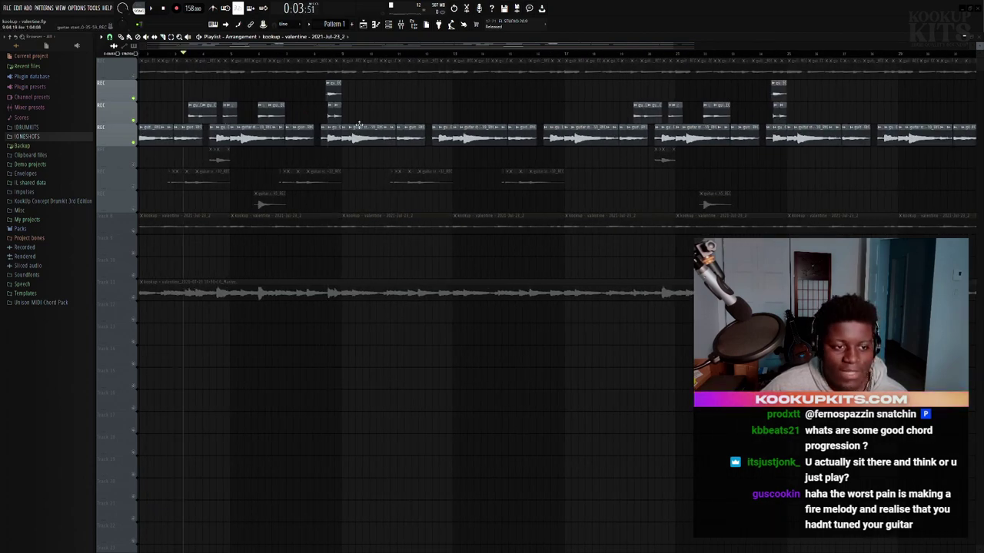
Solo the first guitar track and play it on its own.
{"action": "scroll", "coordinate": [178, 120], "scroll_direction": "up", "scroll_amount": 3}
{"action": "left_click", "coordinate": [136, 120]}
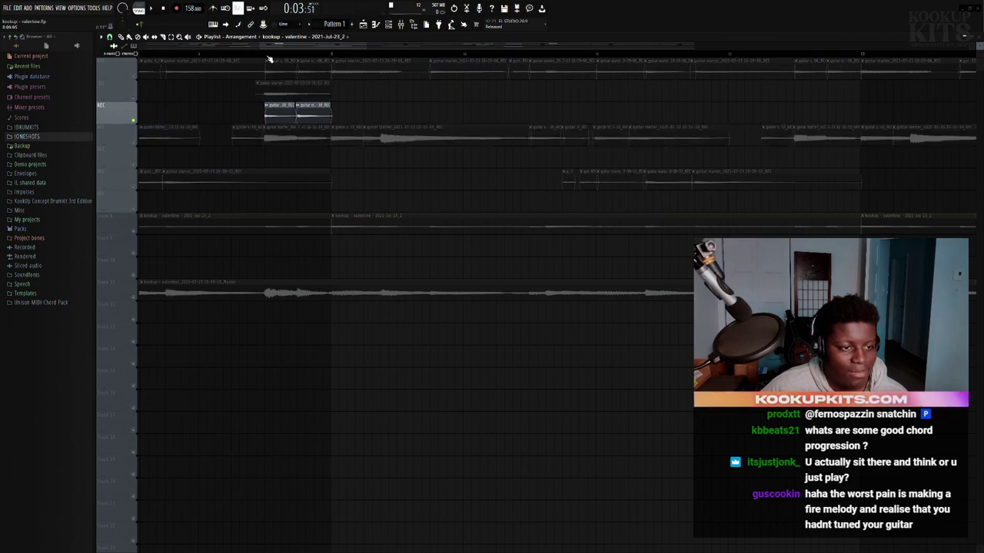
{"action": "key", "text": "space"}
{"action": "key", "text": "space"}
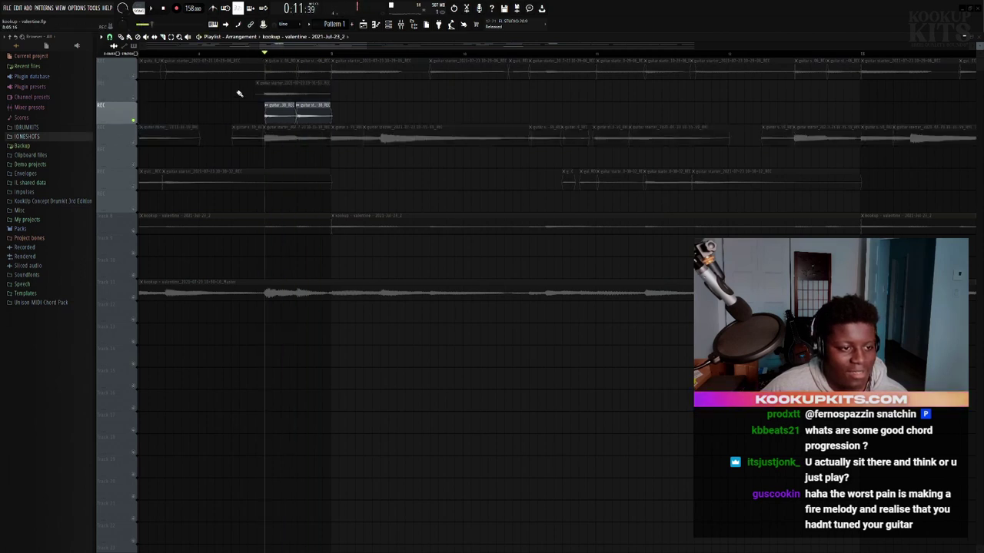
{"action": "left_click", "coordinate": [134, 98]}
{"action": "key", "text": "space"}
{"action": "key", "text": "space"}
{"action": "key", "text": "space"}
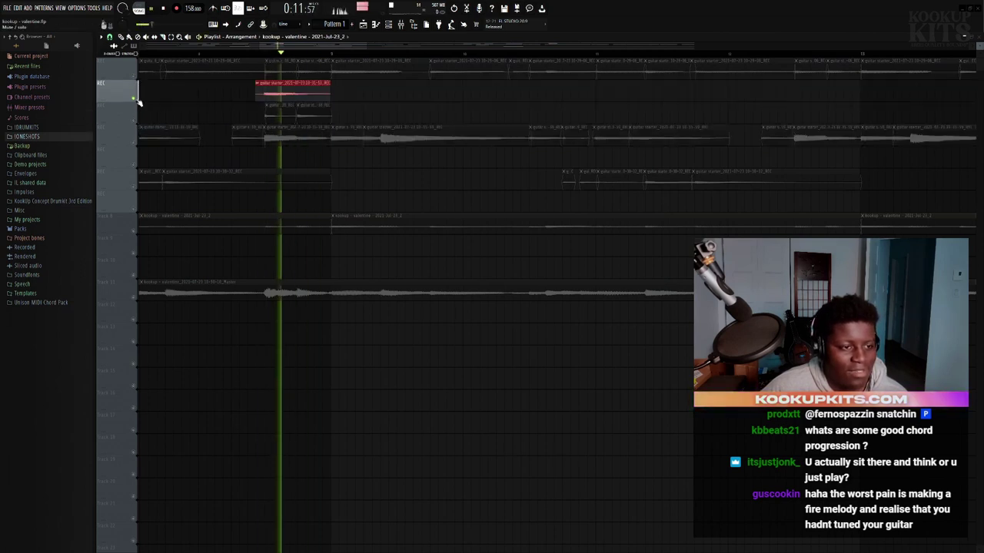
{"action": "key", "text": "space"}
{"action": "scroll", "coordinate": [275, 100], "scroll_direction": "down", "scroll_amount": 5}
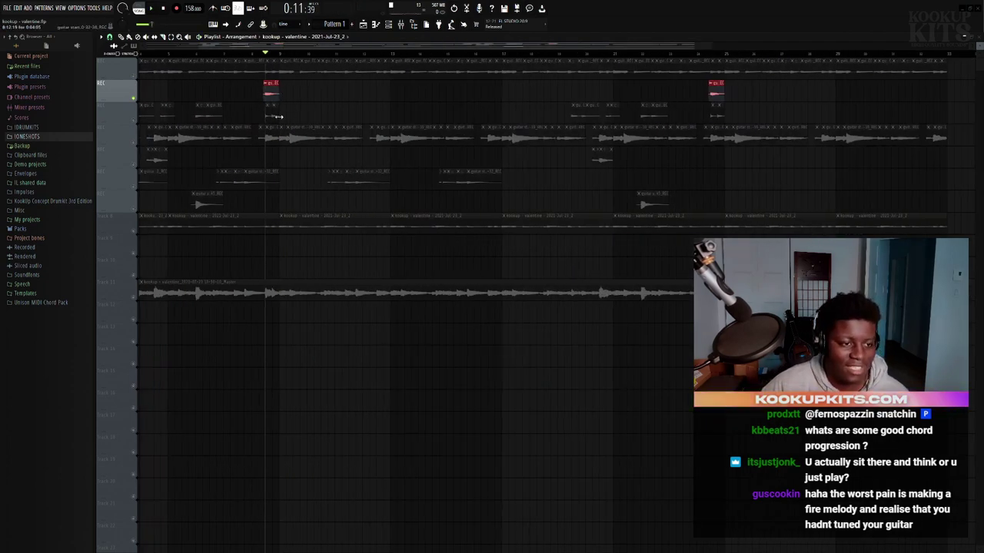
Add the second track, play both, then solo the third and re-enable tracks 2 and 1.
{"action": "left_click", "coordinate": [135, 121]}
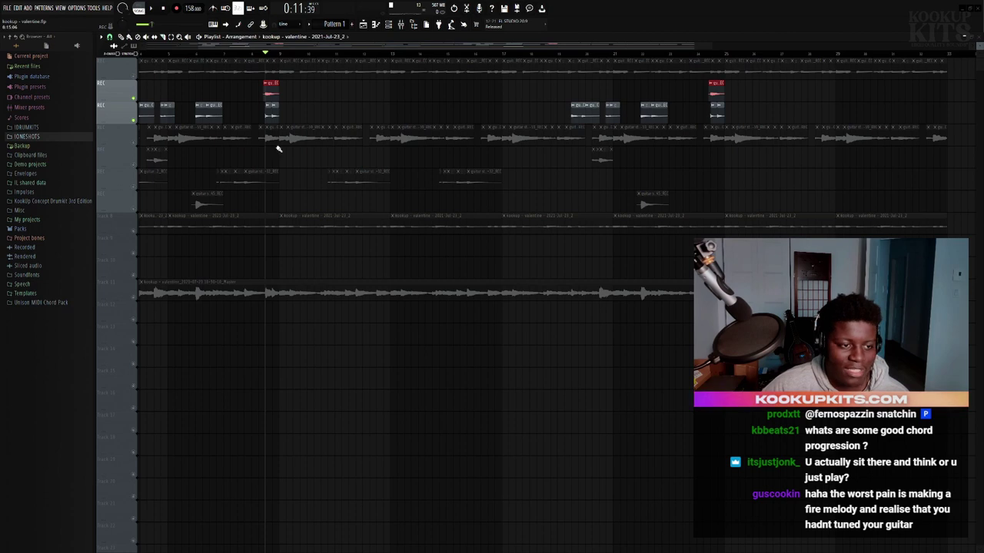
{"action": "scroll", "coordinate": [272, 123], "scroll_direction": "up", "scroll_amount": 3}
{"action": "key", "text": "space"}
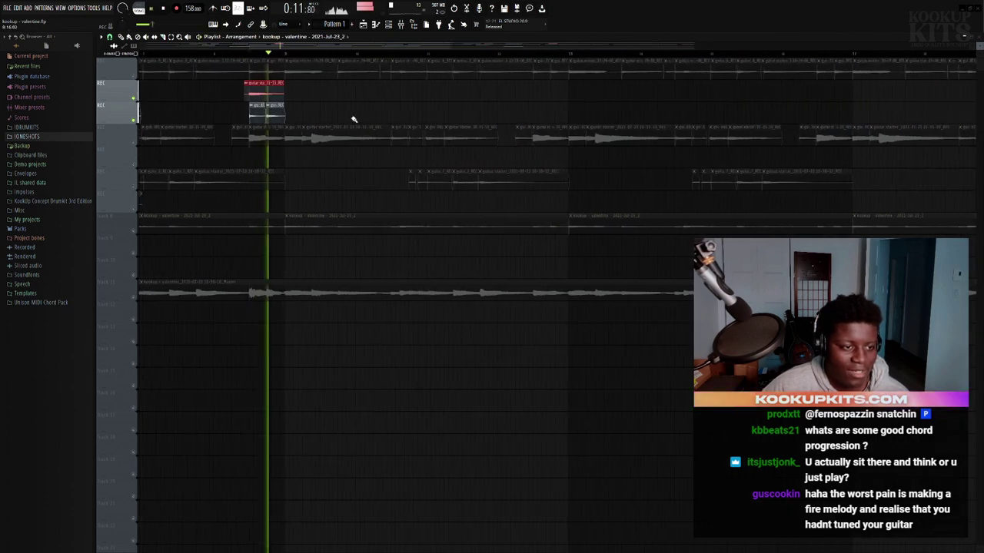
{"action": "key", "text": "space"}
{"action": "left_click", "coordinate": [135, 142]}
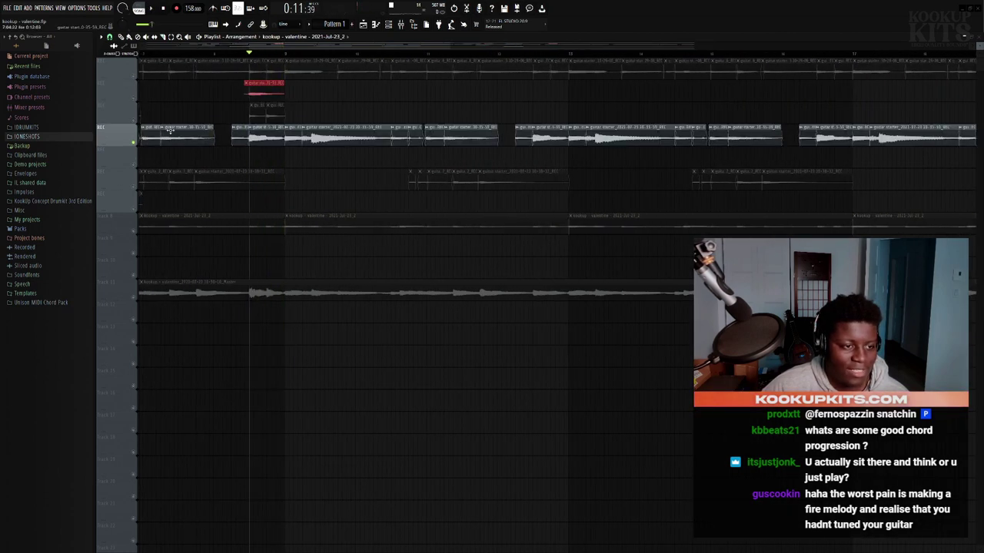
{"action": "left_click", "coordinate": [132, 119]}
{"action": "left_click", "coordinate": [133, 98]}
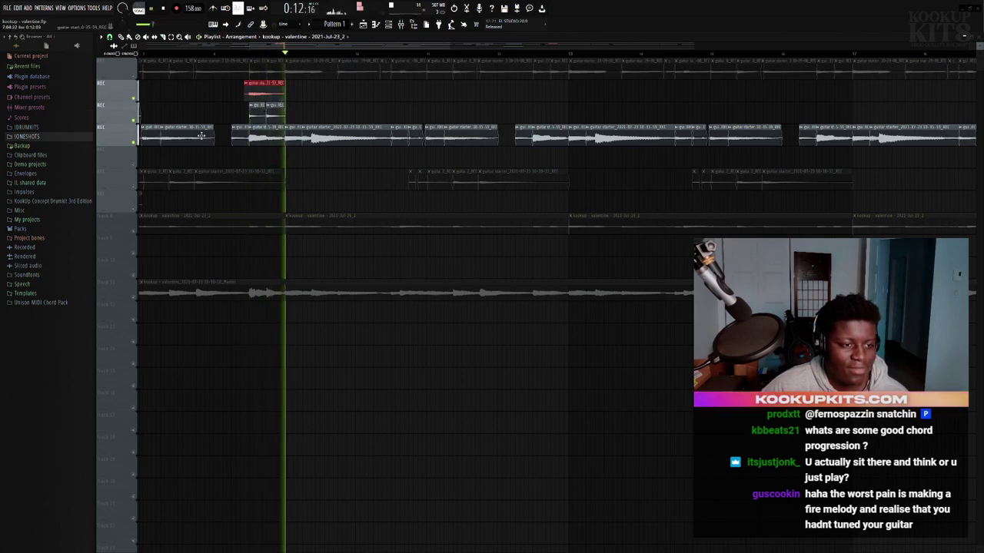
{"action": "scroll", "coordinate": [214, 144], "scroll_direction": "down", "scroll_amount": 3}
{"action": "scroll", "coordinate": [214, 144], "scroll_direction": "down", "scroll_amount": 2}
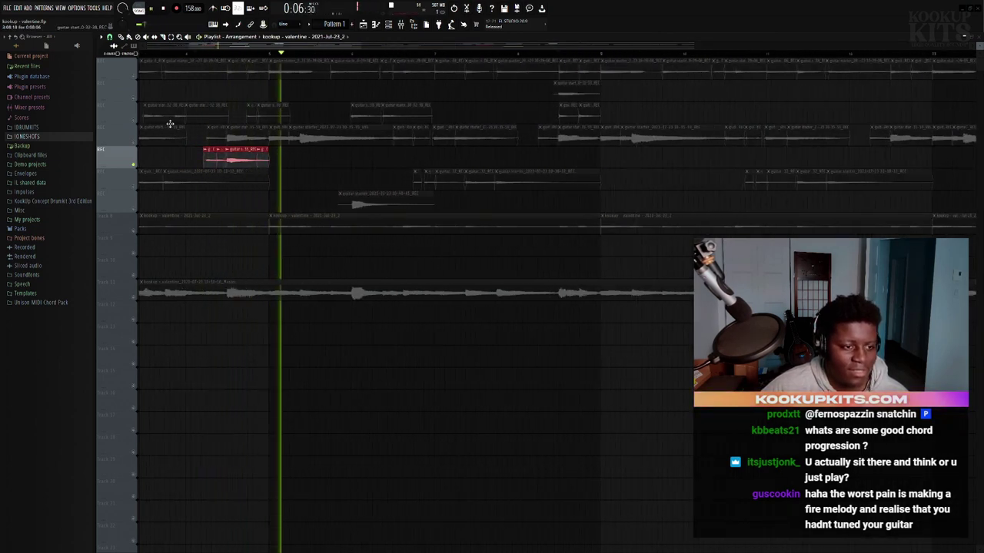
Solo the sixth track and play it on its own twice.
{"action": "key", "text": "space"}
{"action": "right_click", "coordinate": [133, 207]}
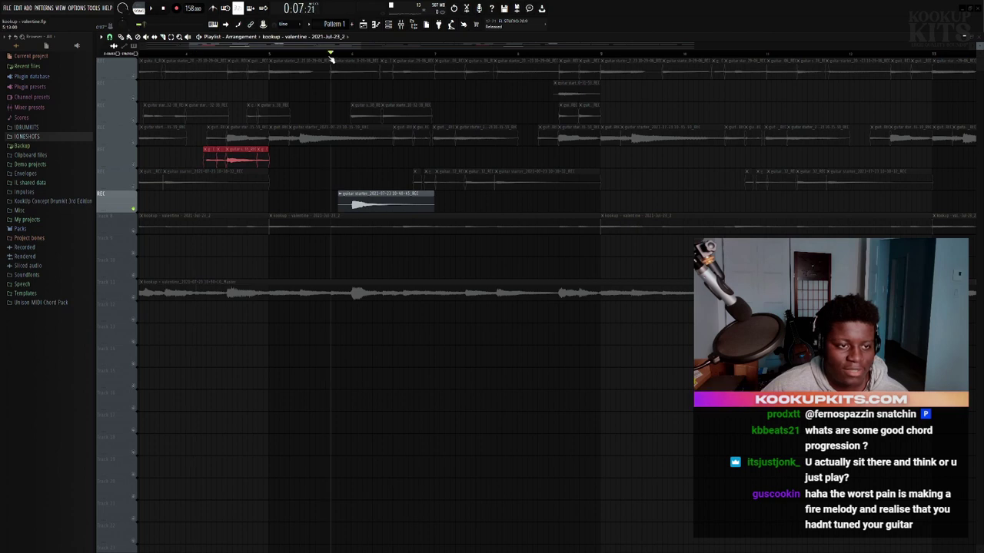
{"action": "key", "text": "space"}
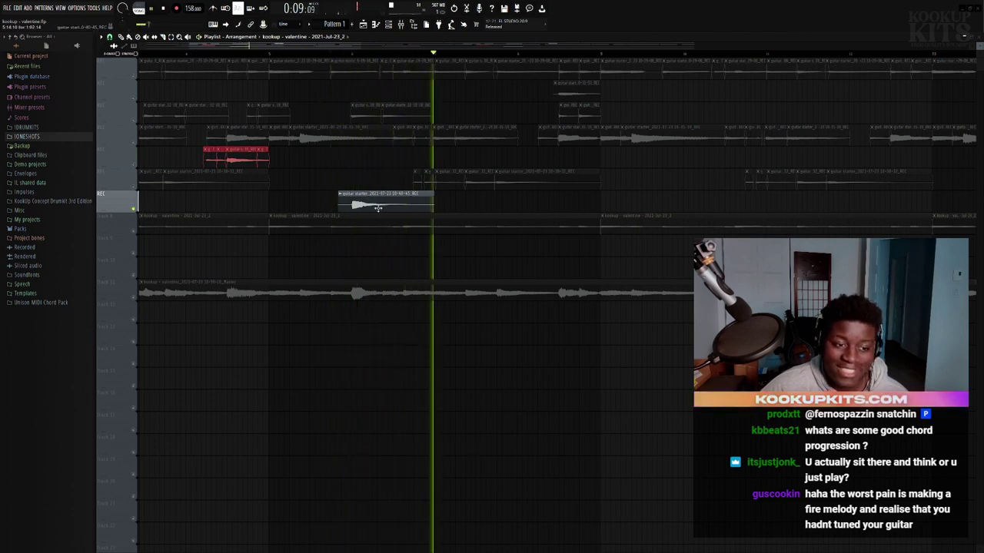
{"action": "key", "text": "space"}
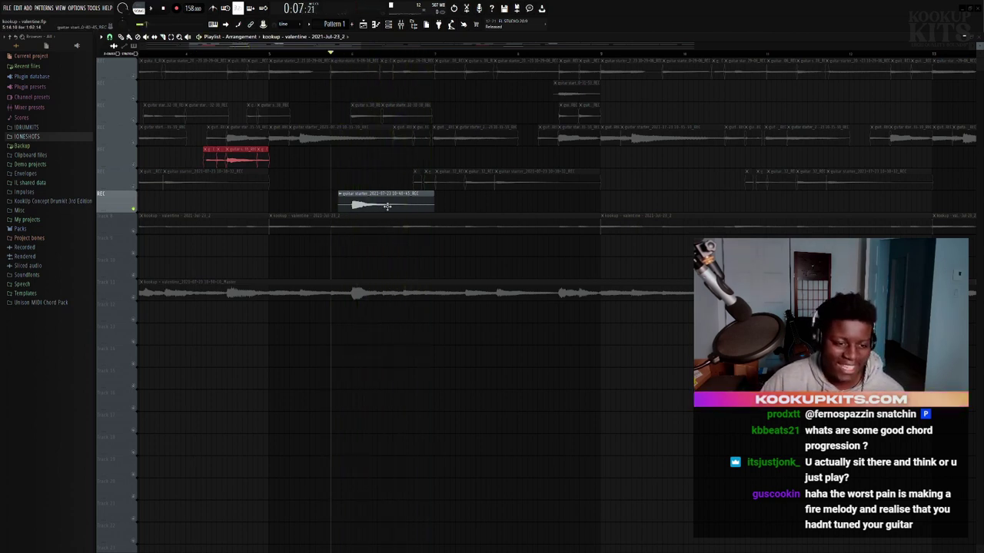
{"action": "key", "text": "space"}
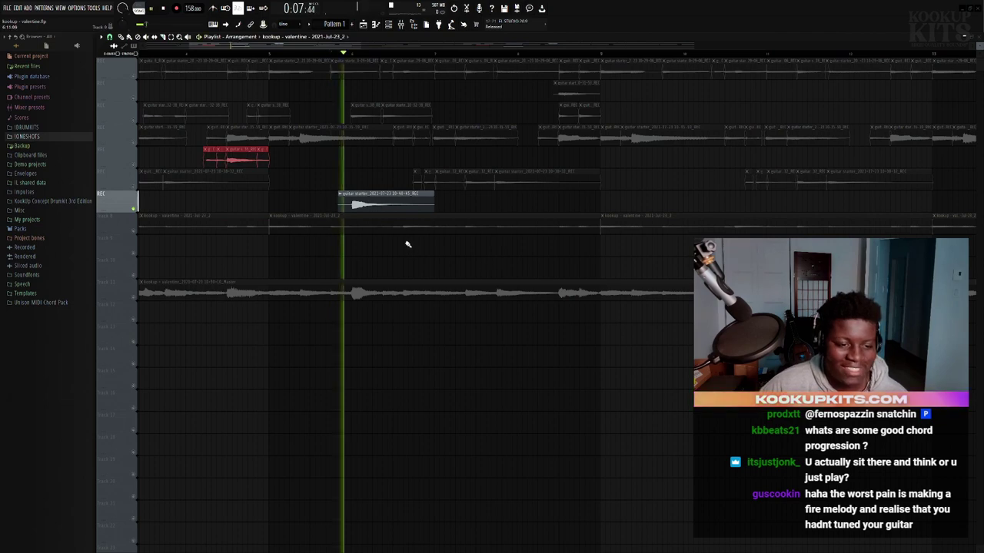
{"action": "key", "text": "space"}
Unmute the fifth track and play it layered with the sixth.
{"action": "scroll", "coordinate": [226, 217], "scroll_direction": "down", "scroll_amount": 3}
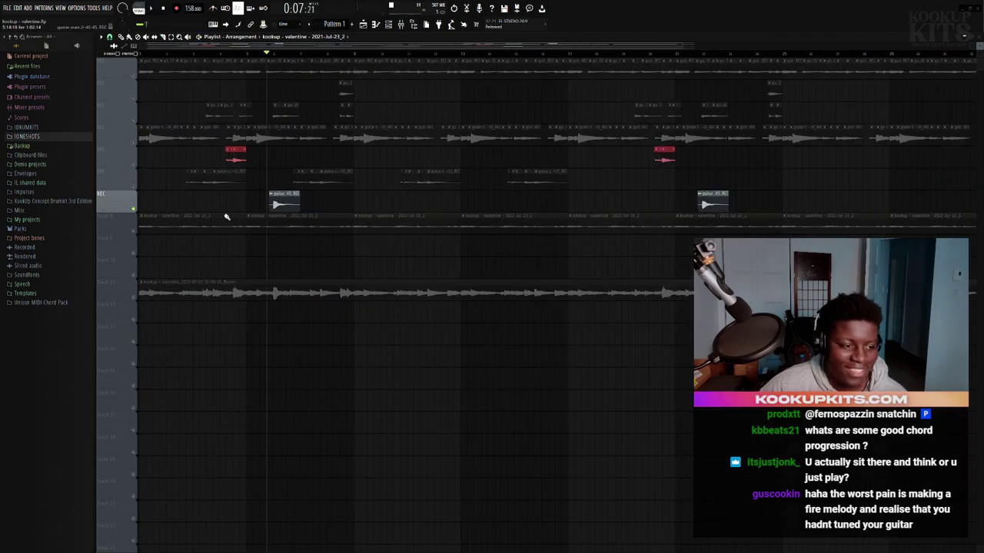
{"action": "left_click", "coordinate": [133, 186]}
{"action": "scroll", "coordinate": [306, 154], "scroll_direction": "up", "scroll_amount": 3}
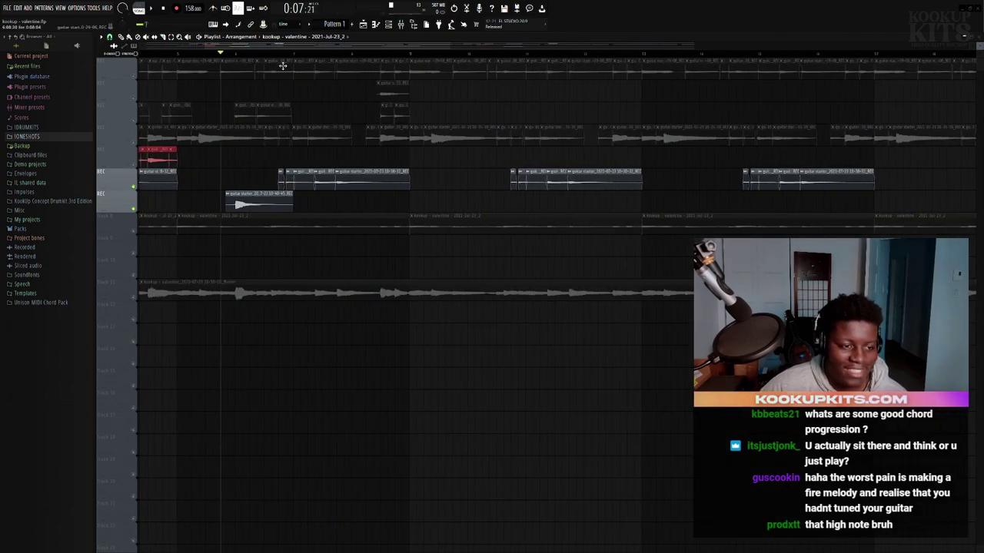
{"action": "key", "text": "space"}
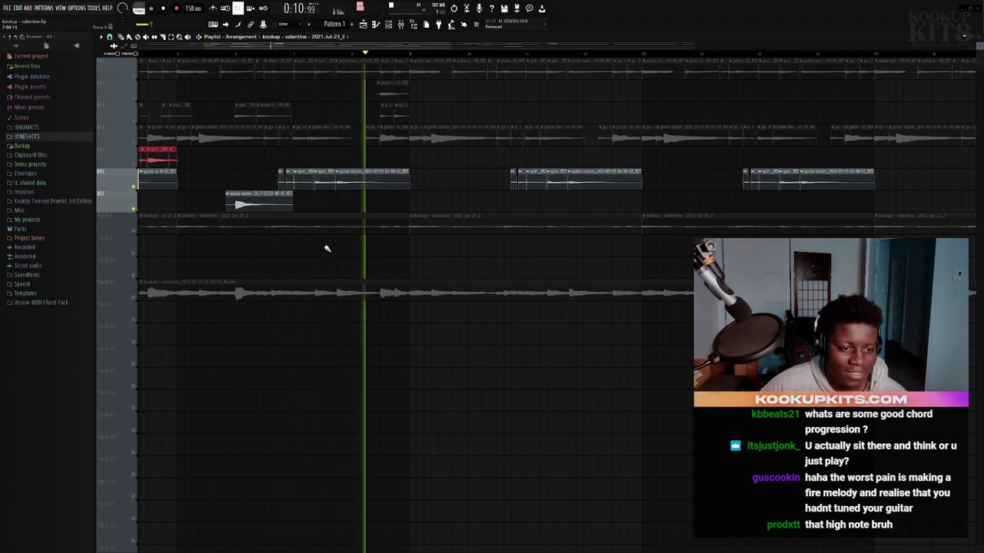
{"action": "key", "text": "space"}
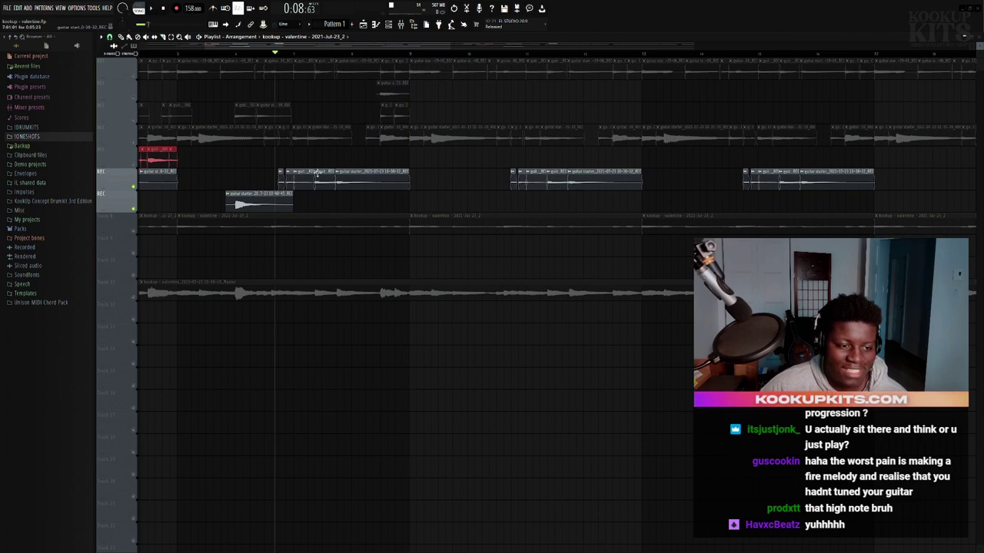
Unmute tracks 2 and 1 and play all four tracks together.
{"action": "left_click", "coordinate": [133, 121]}
{"action": "left_click", "coordinate": [133, 98]}
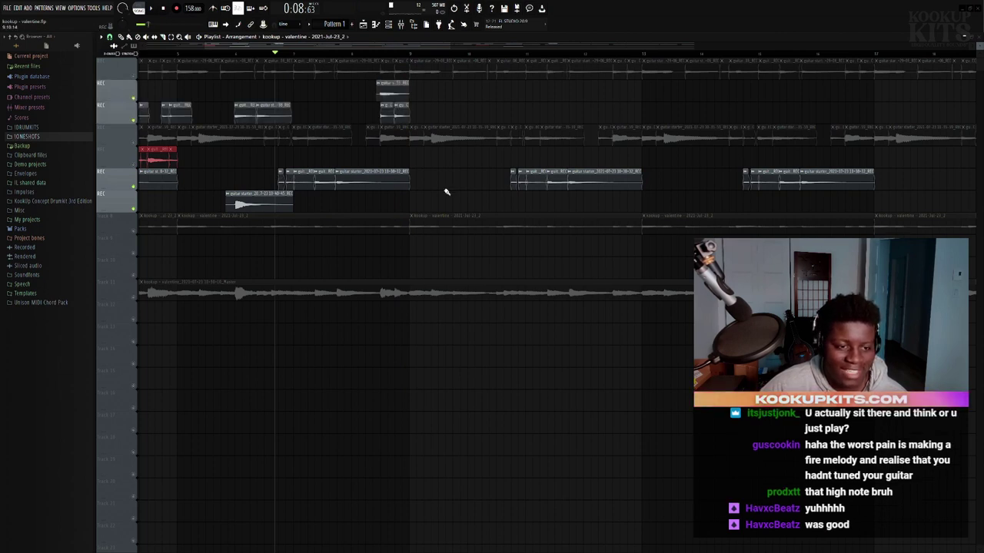
{"action": "key", "text": "space"}
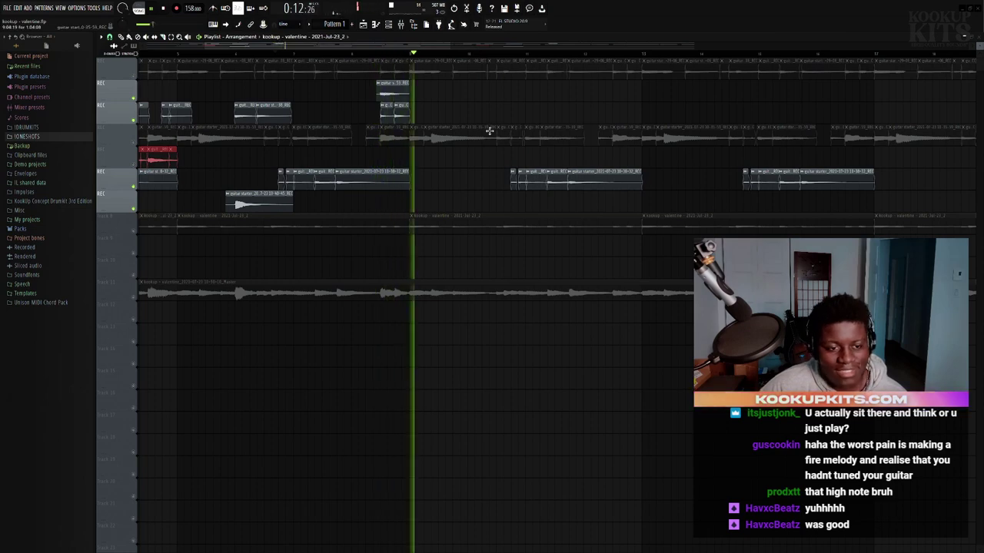
{"action": "key", "text": "space"}
{"action": "scroll", "coordinate": [256, 196], "scroll_direction": "down", "scroll_amount": 4}
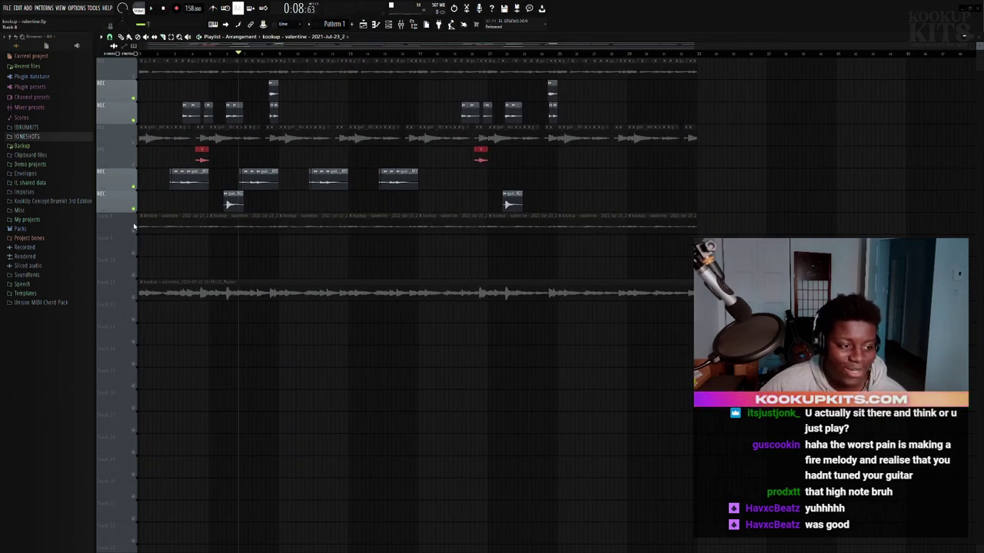
Unmute Track 8 and track 3, then play the full arrangement from the start.
{"action": "left_click", "coordinate": [134, 229]}
{"action": "left_click", "coordinate": [133, 143]}
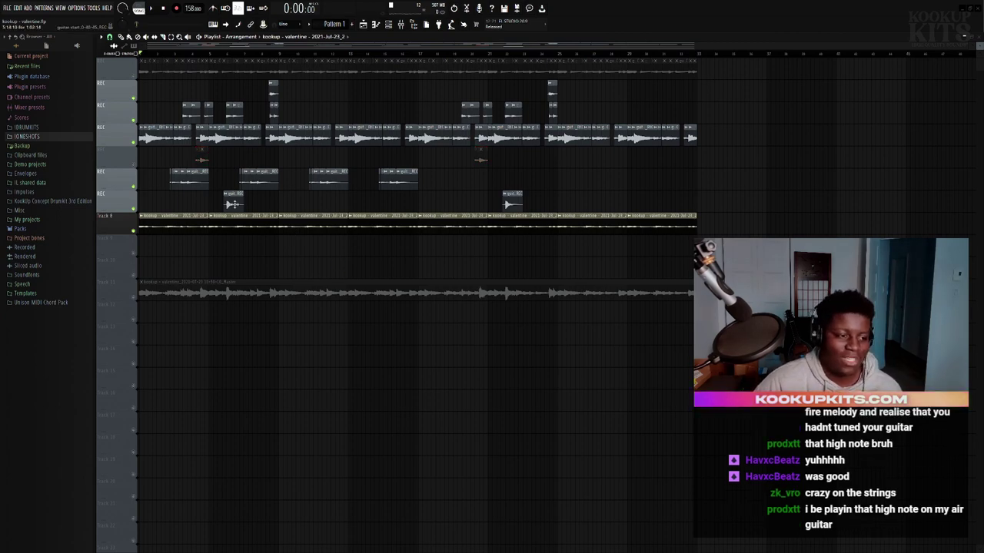
{"action": "key", "text": "space"}
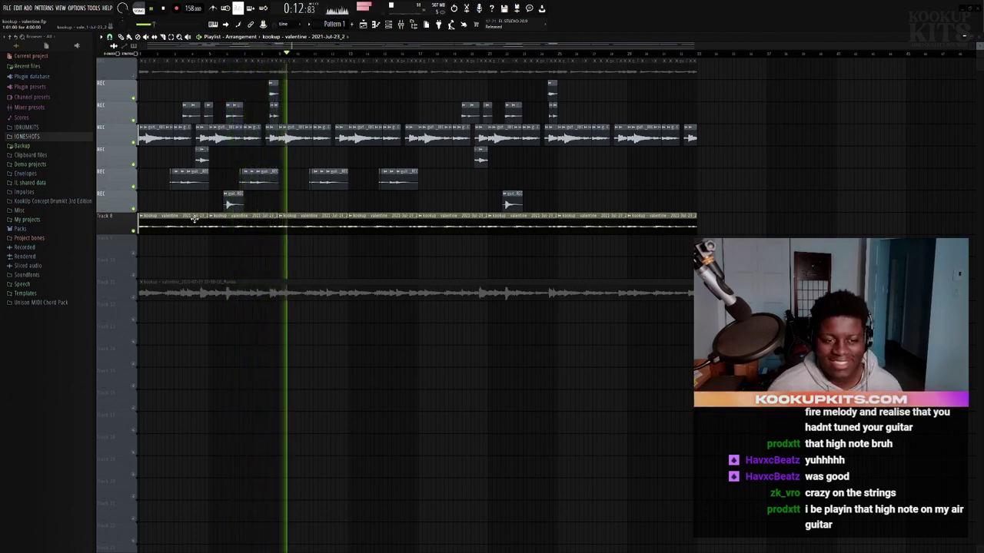
Solo Track 11 and play its long master recording alone.
{"action": "key", "text": "space"}
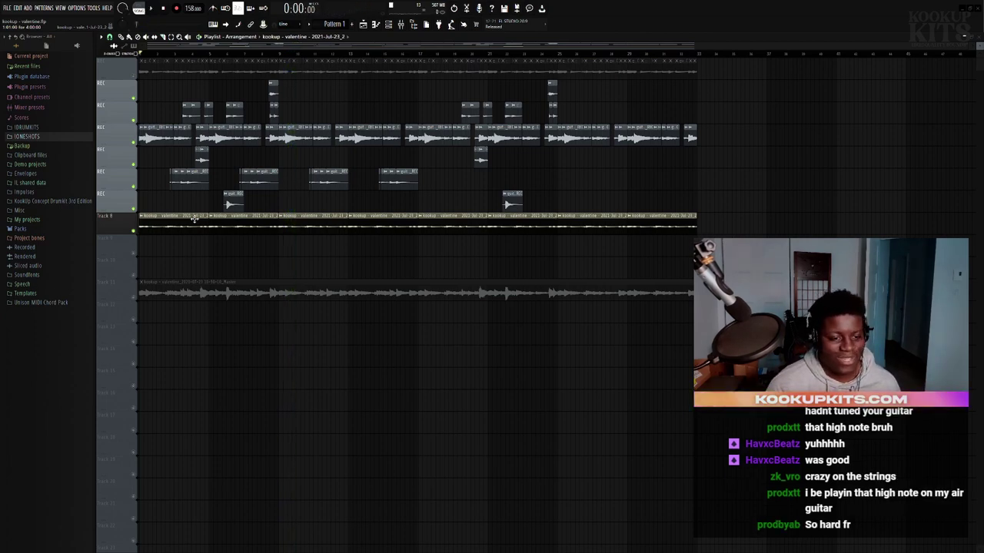
{"action": "left_click", "coordinate": [136, 300], "text": "ctrl"}
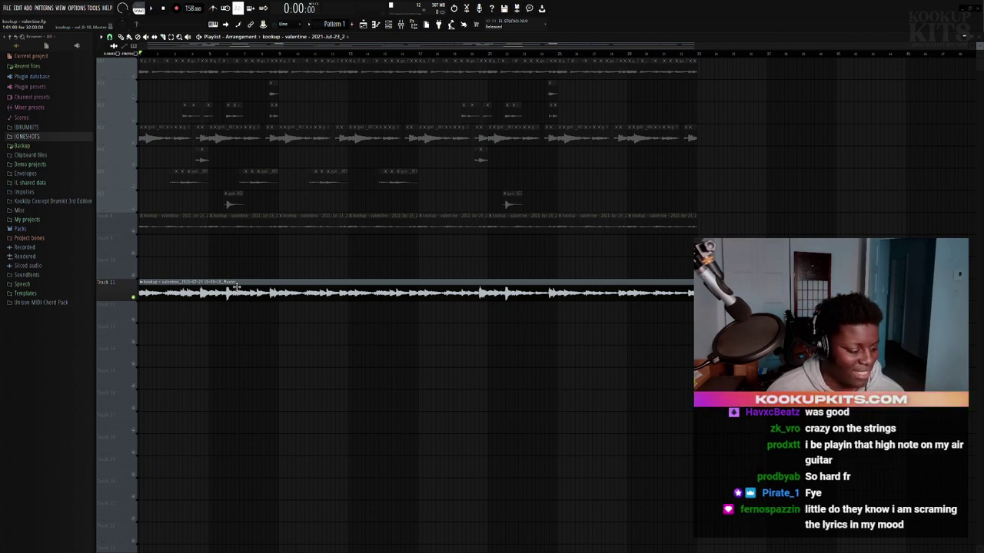
{"action": "key", "text": "space"}
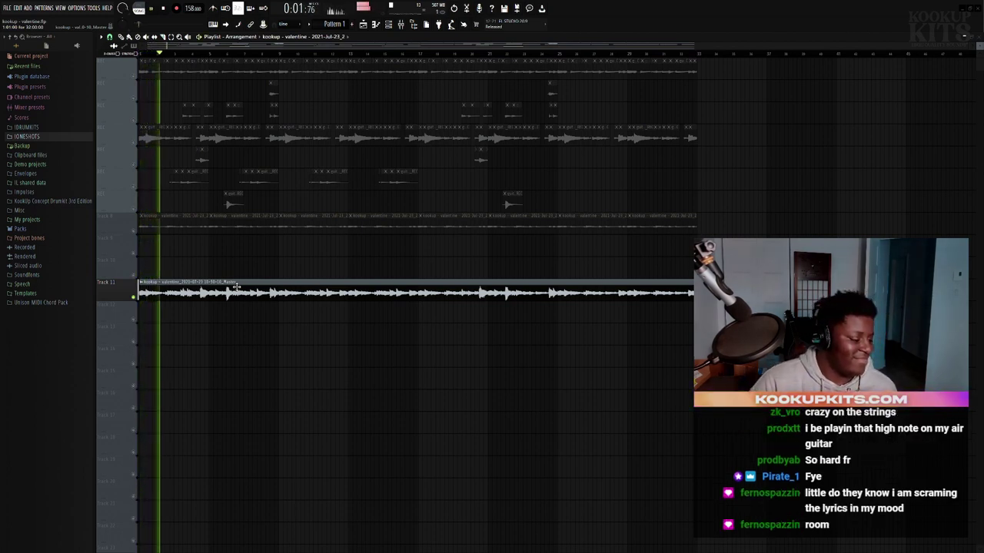